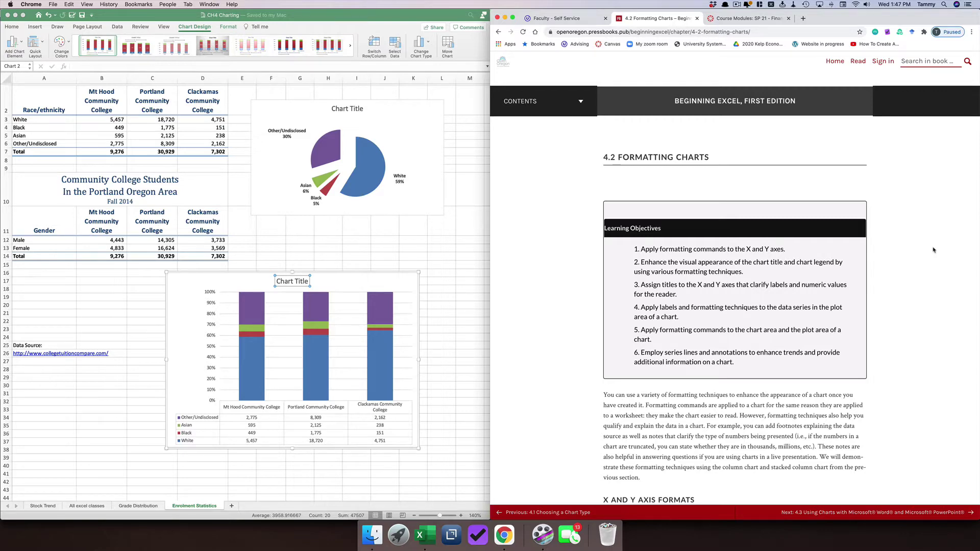
- Read the chapter's X and Y axis formatting instructions and switch to the Grade Distribution worksheet
scroll(929, 294, down, 1)
scroll(928, 294, down, 10)
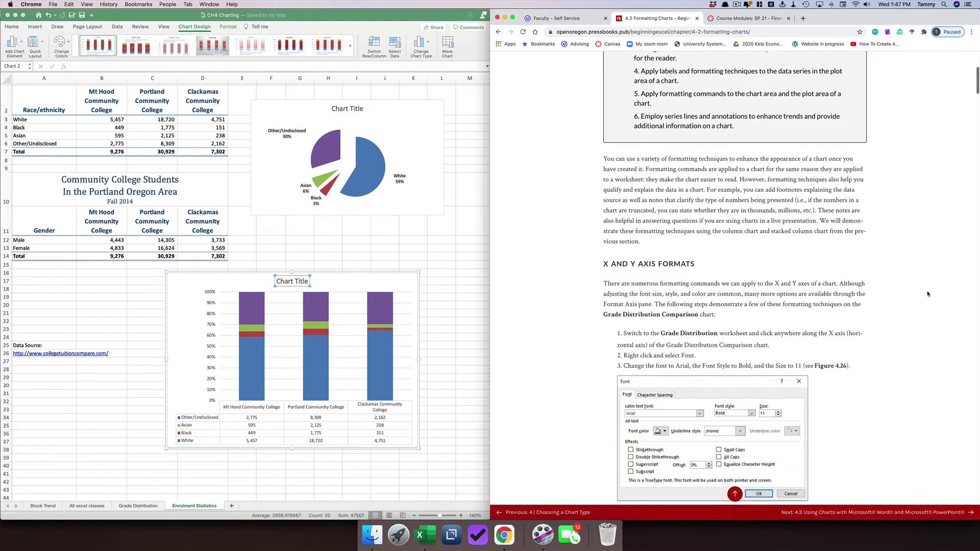
scroll(928, 294, down, 8)
scroll(928, 294, down, 7)
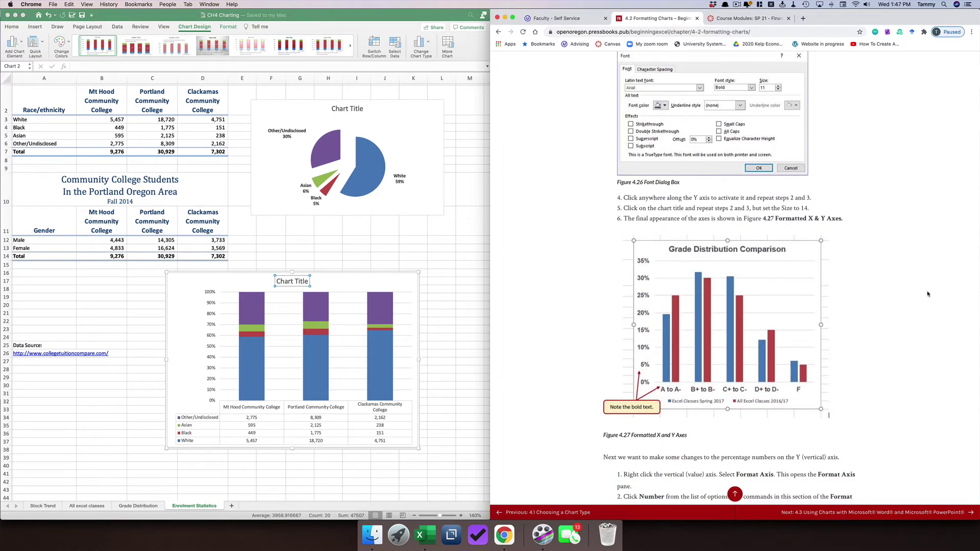
click(145, 509)
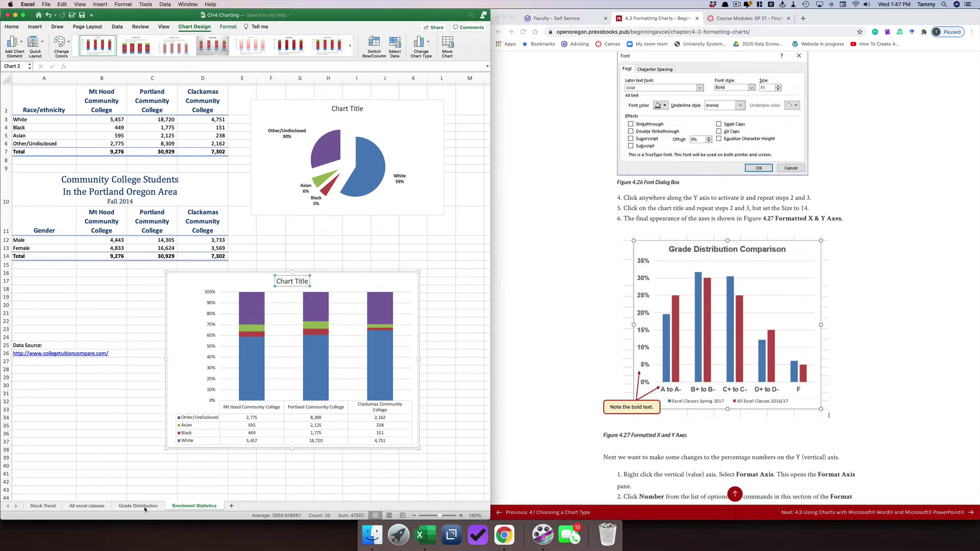
click(139, 506)
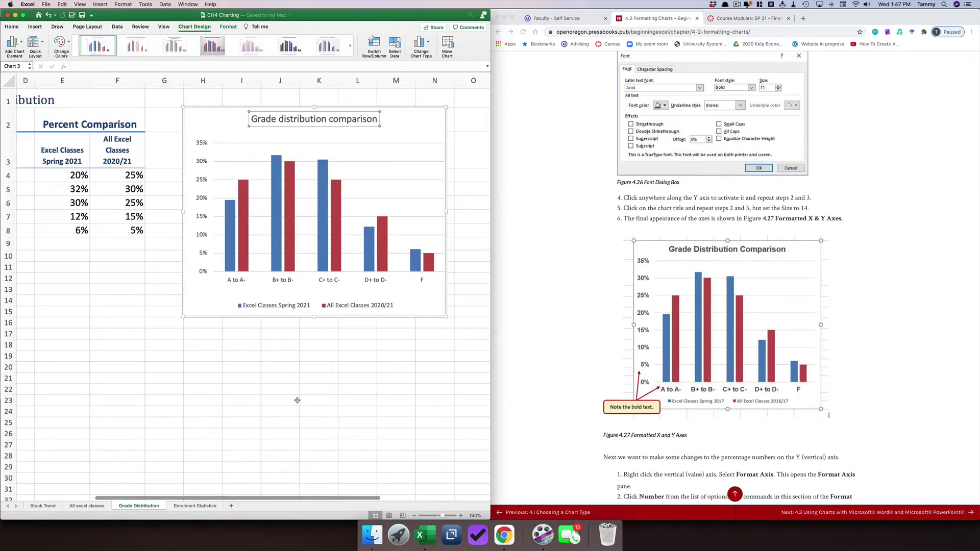
- Examine the horizontal axis's tick mark, line and effects options in the grade distribution chart, and close the axis formatting options
right_click(283, 281)
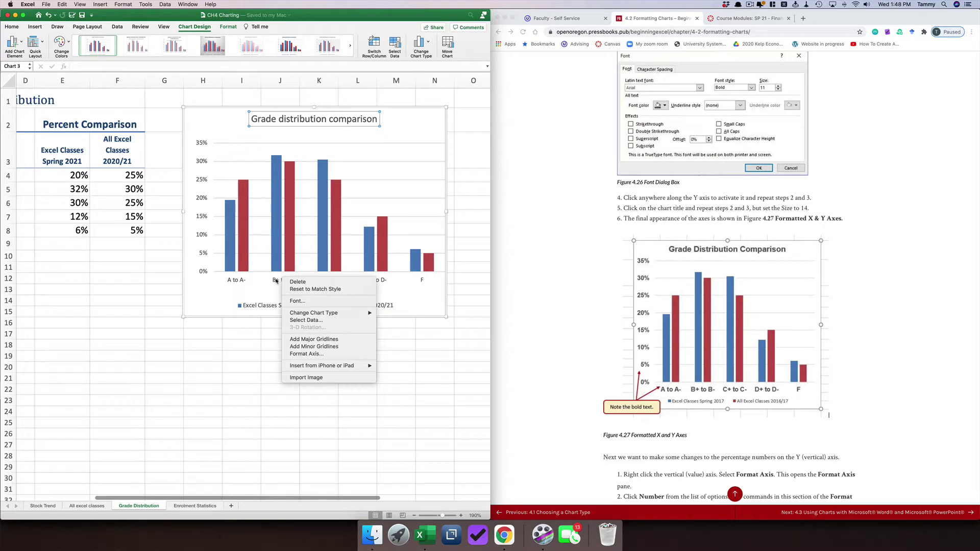
click(315, 354)
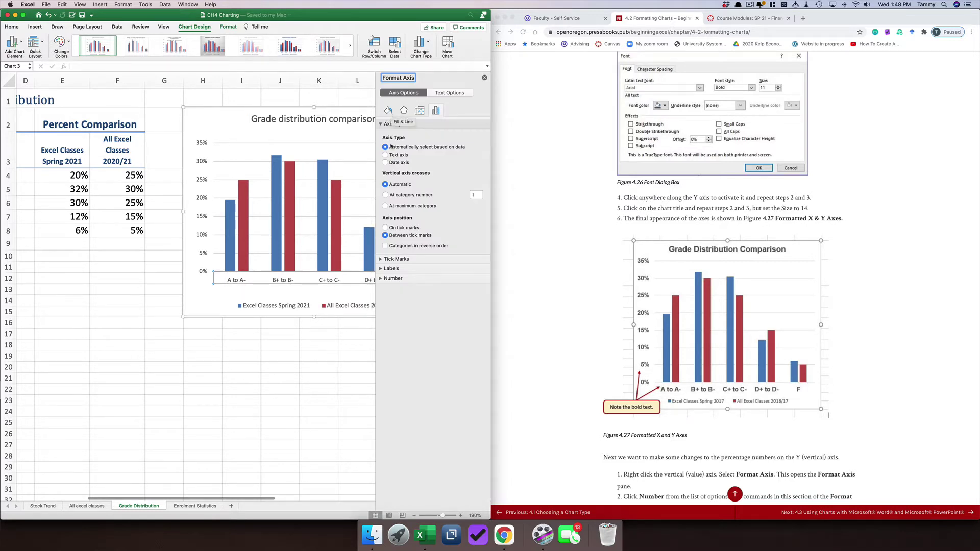
click(380, 259)
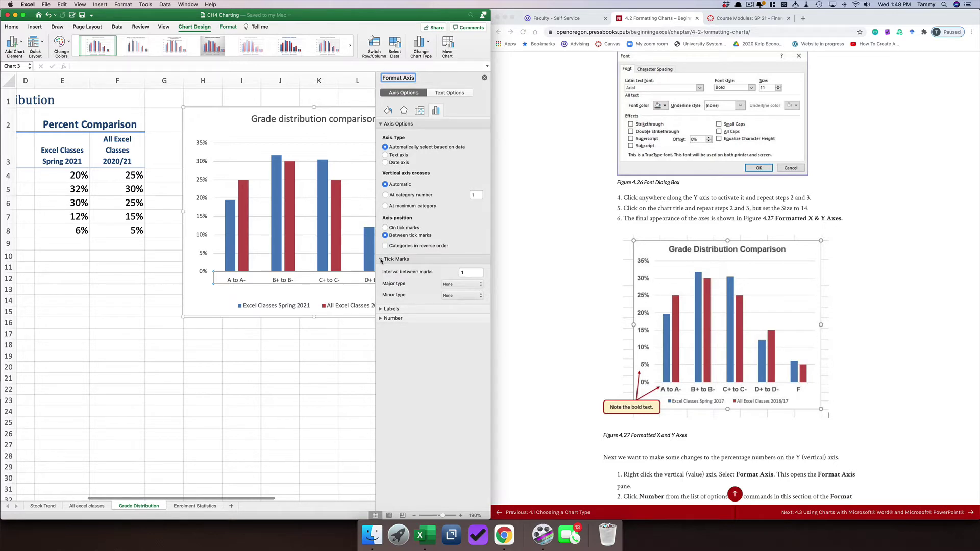
click(389, 112)
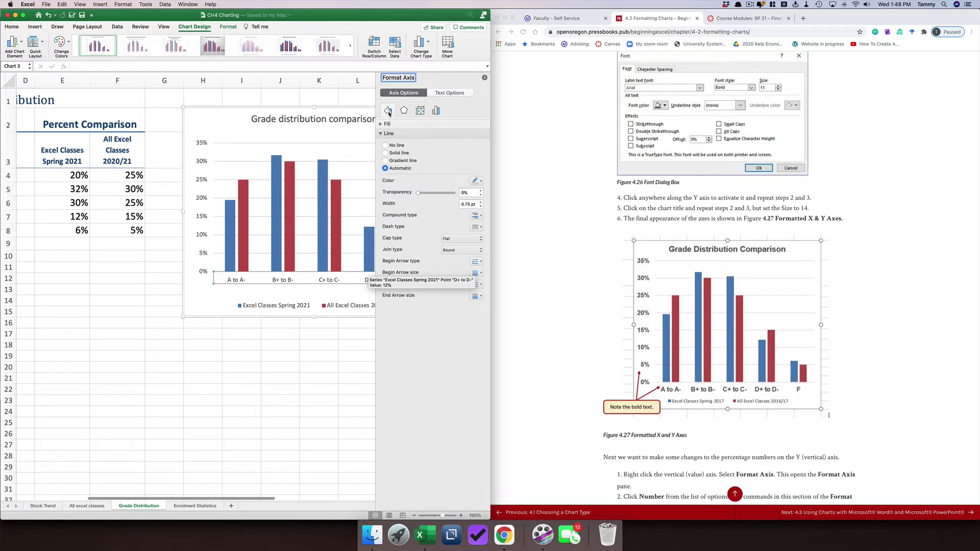
click(405, 112)
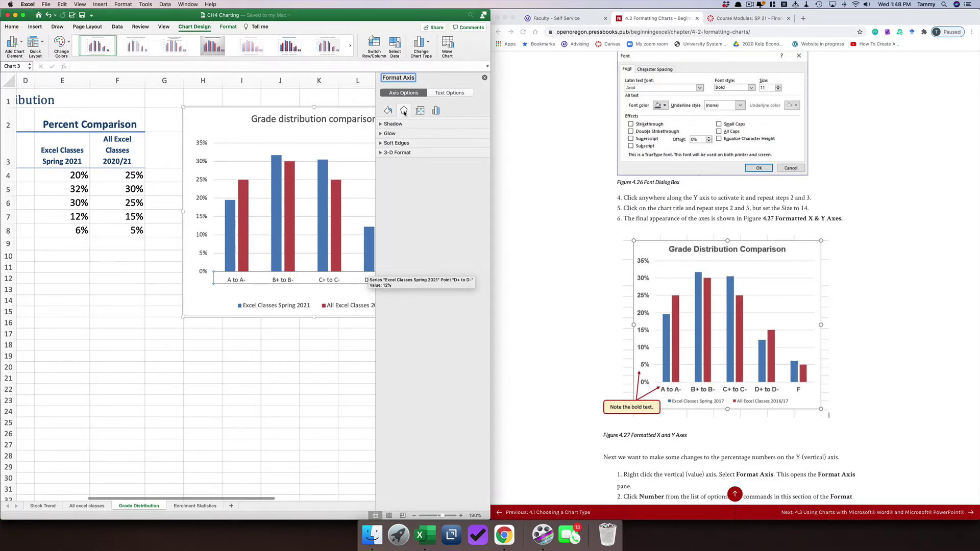
click(547, 326)
scroll(548, 325, down, 10)
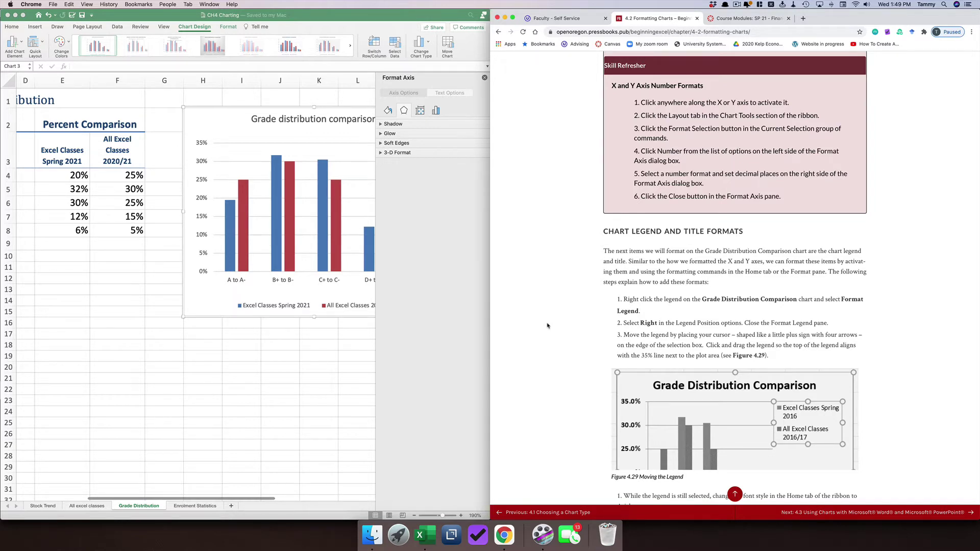
click(485, 79)
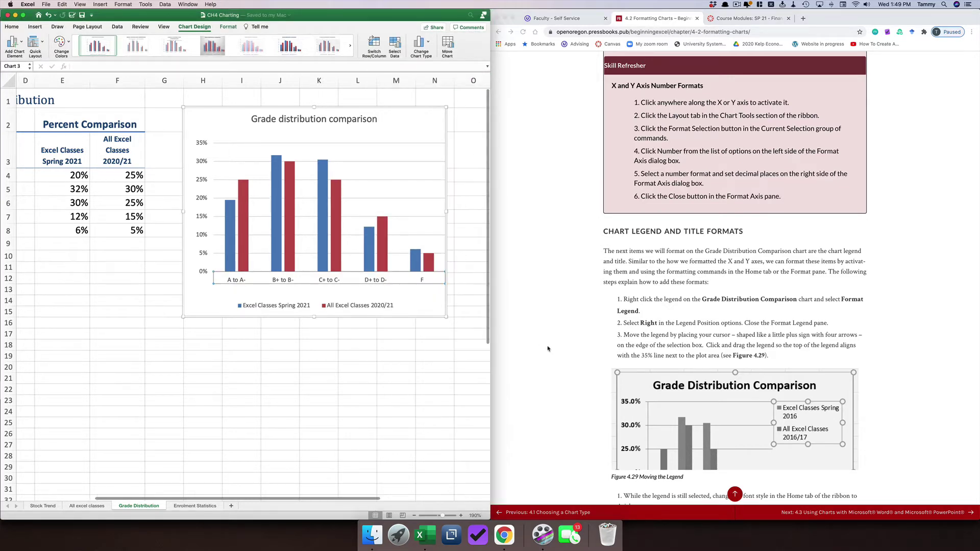
- Read through the chapter's legend, title and axis title instructions down to the section on adding series lines and annotations
scroll(548, 349, down, 6)
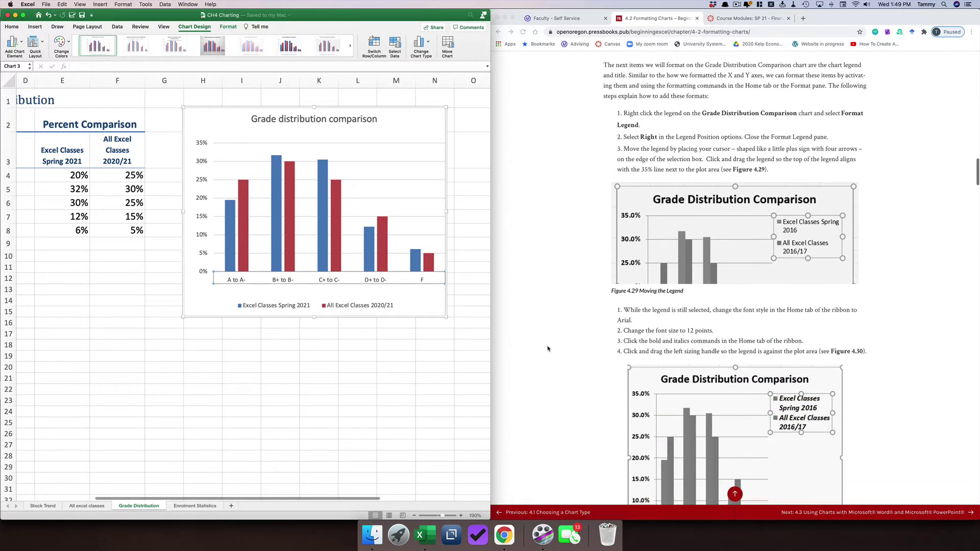
scroll(547, 349, down, 10)
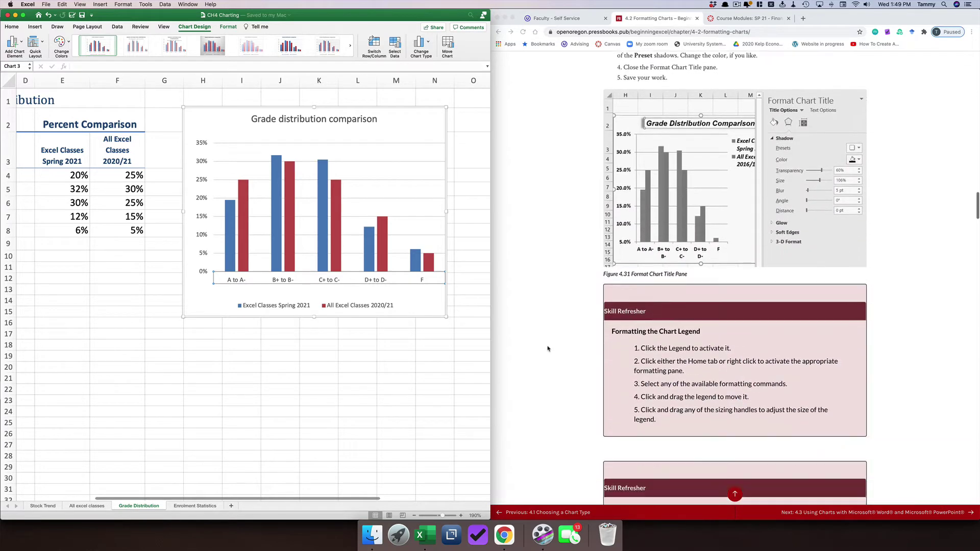
scroll(548, 349, down, 10)
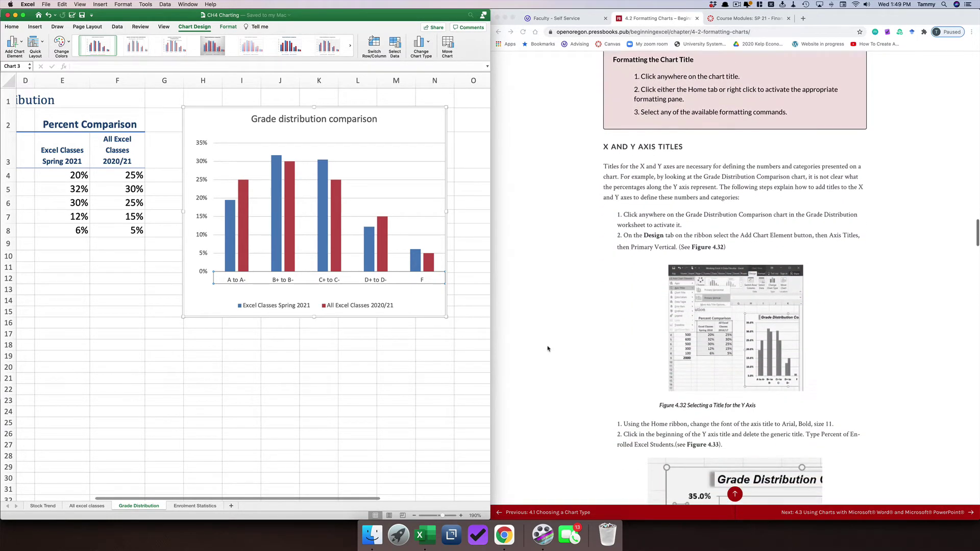
scroll(547, 349, down, 10)
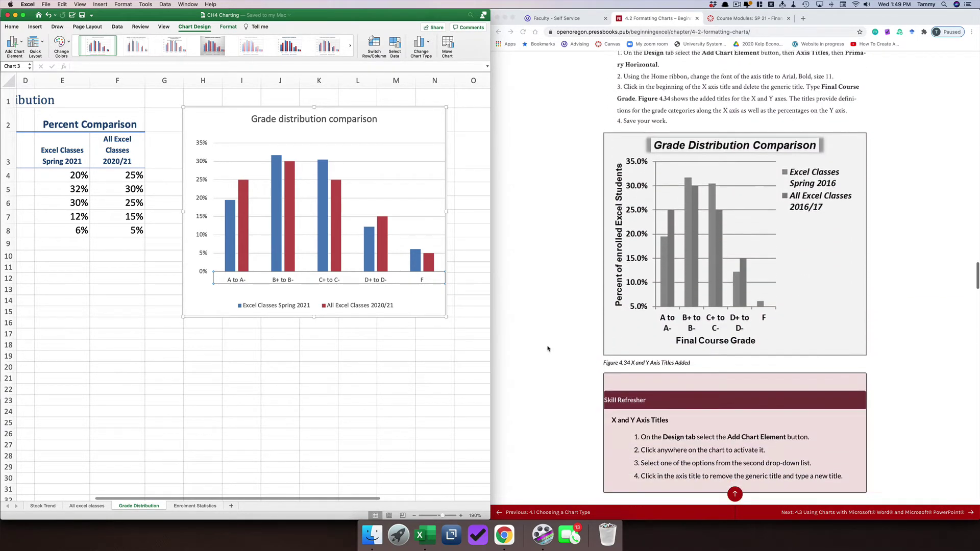
scroll(547, 349, down, 10)
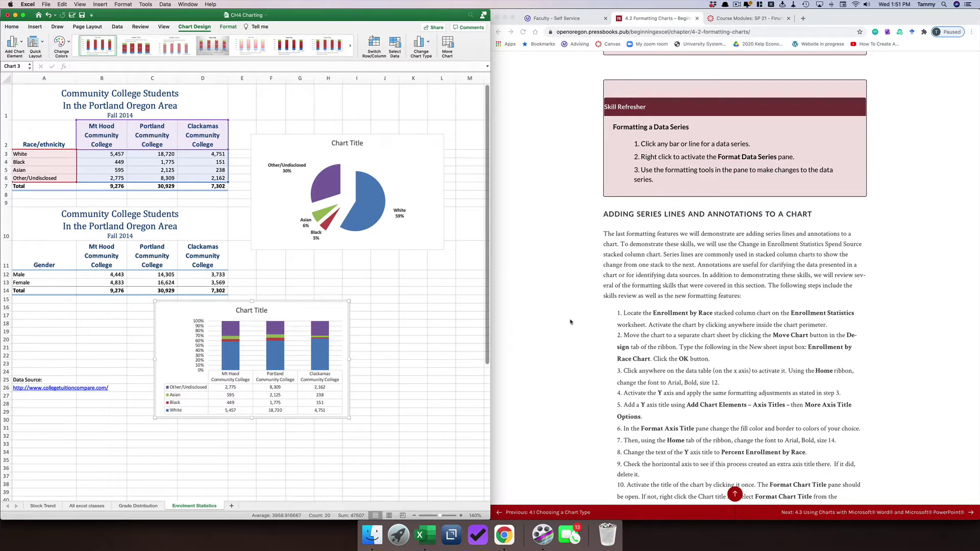
scroll(623, 302, down, 2)
scroll(624, 302, down, 5)
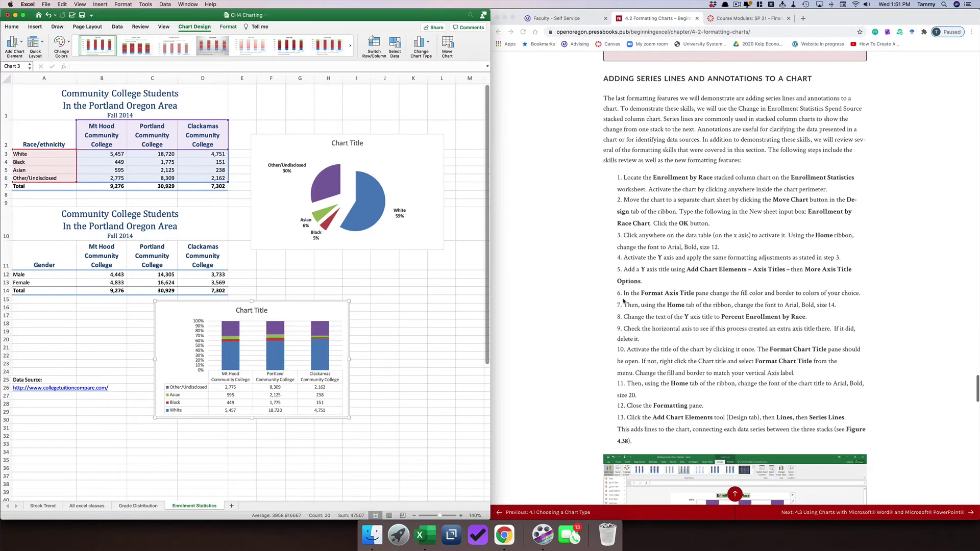
- Move the stacked column chart from Enrolment Statistics to a new chart sheet named "Enrollment by race"
right_click(292, 313)
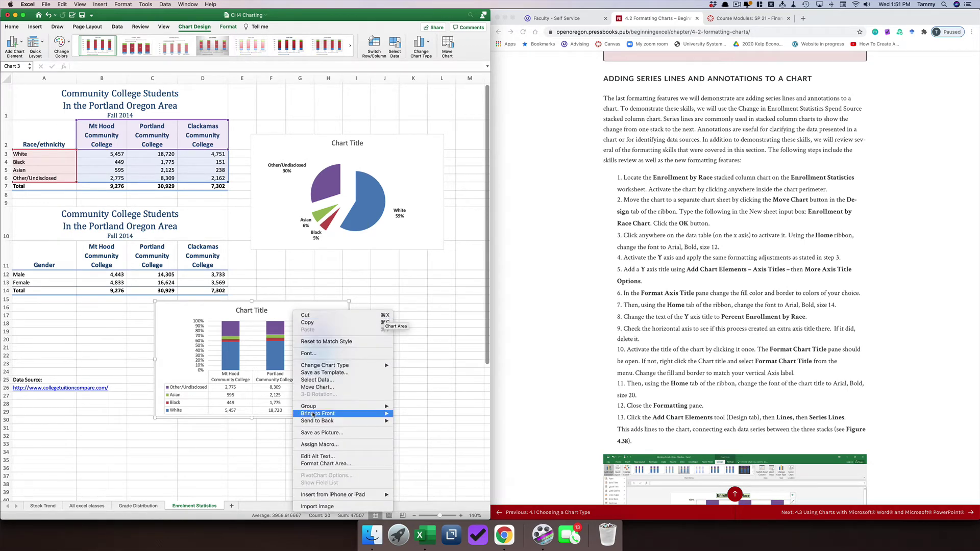
mouse_move(313, 415)
click(318, 387)
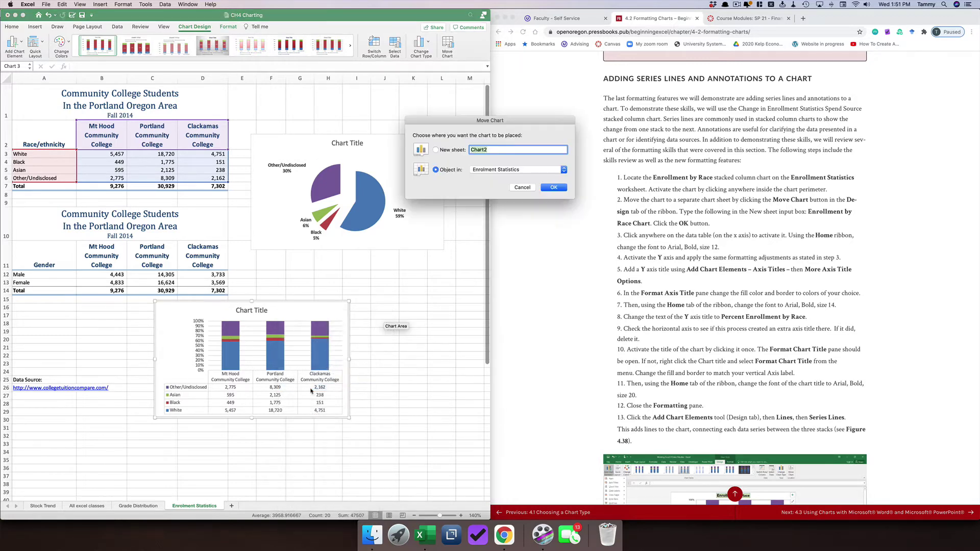
click(438, 151)
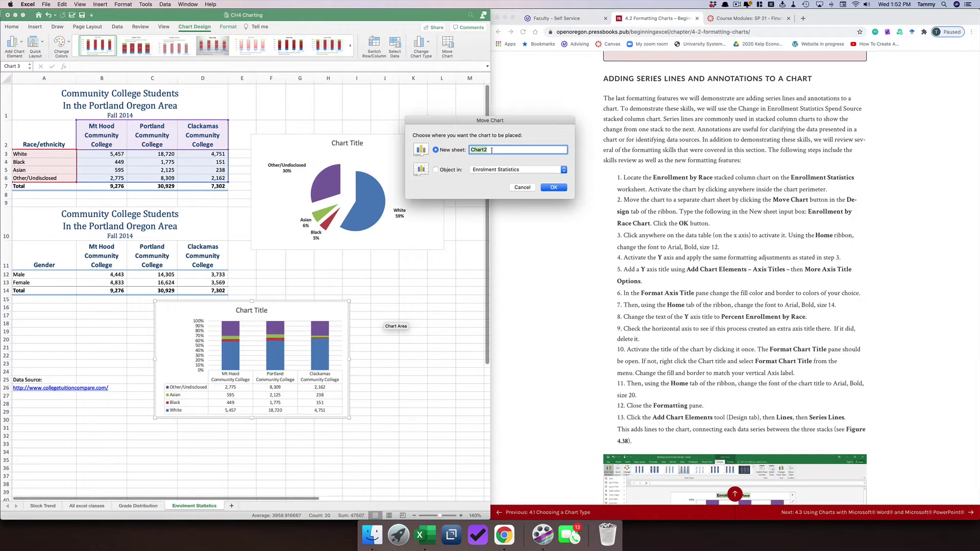
text(Ento)
text(llment by ra)
text(ce)
click(549, 187)
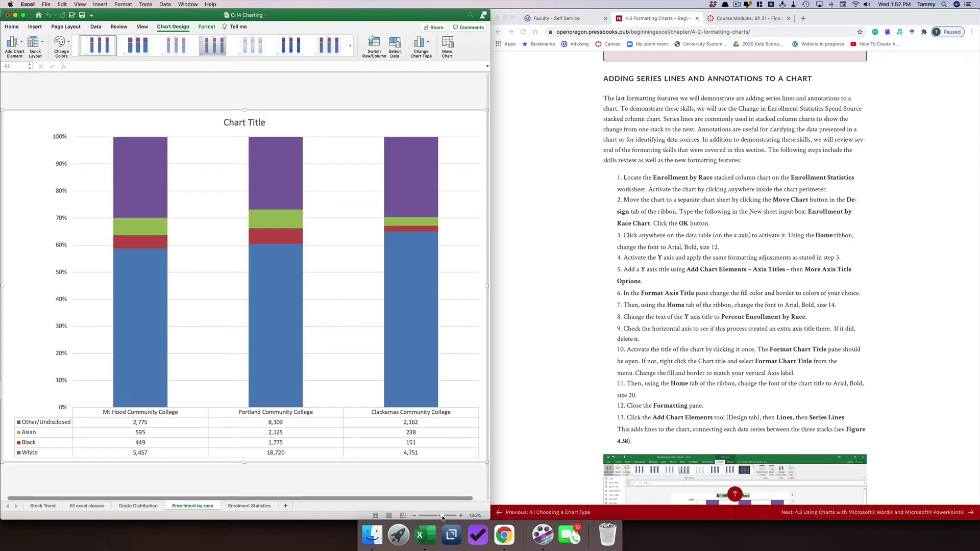
- Format the chart's data table text as Arial, bold, size 12
drag(442, 518, 437, 517)
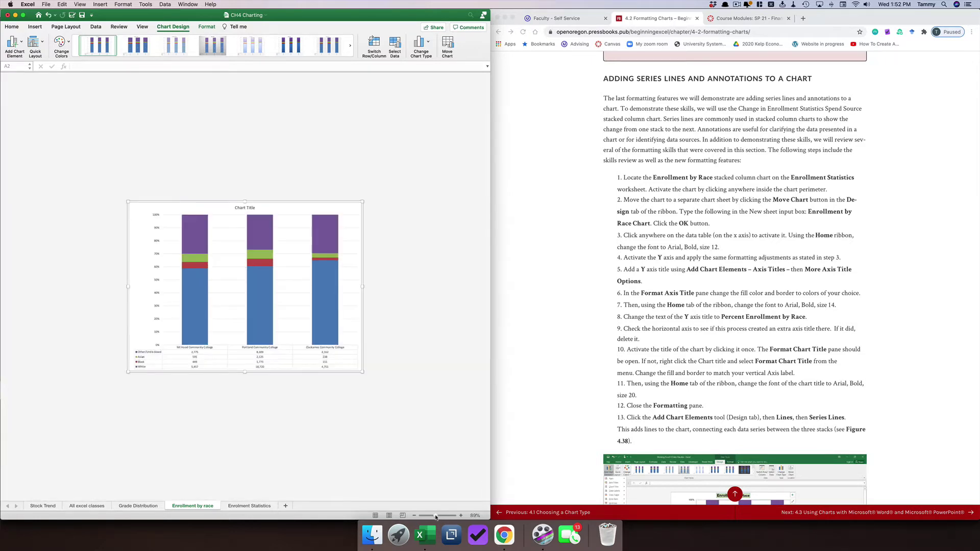
drag(437, 518, 441, 517)
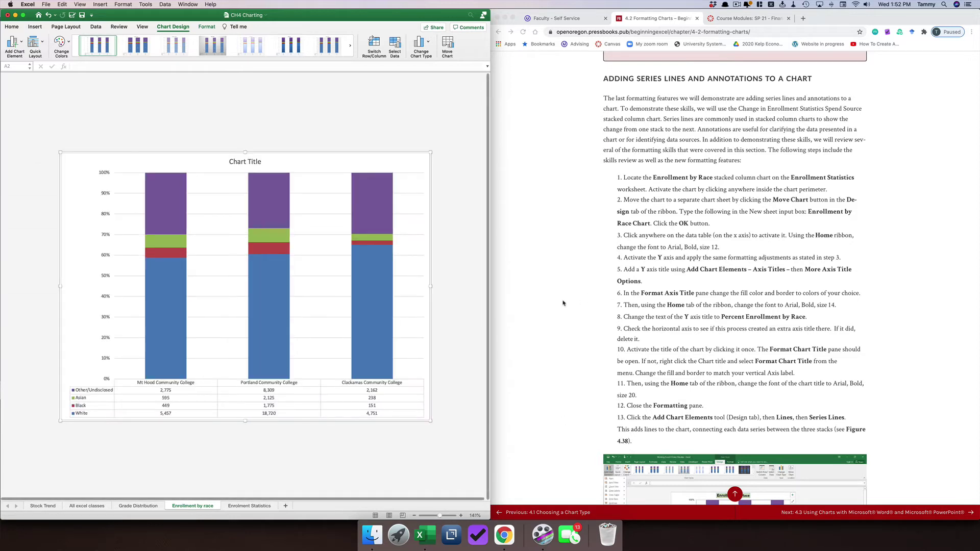
scroll(563, 303, down, 5)
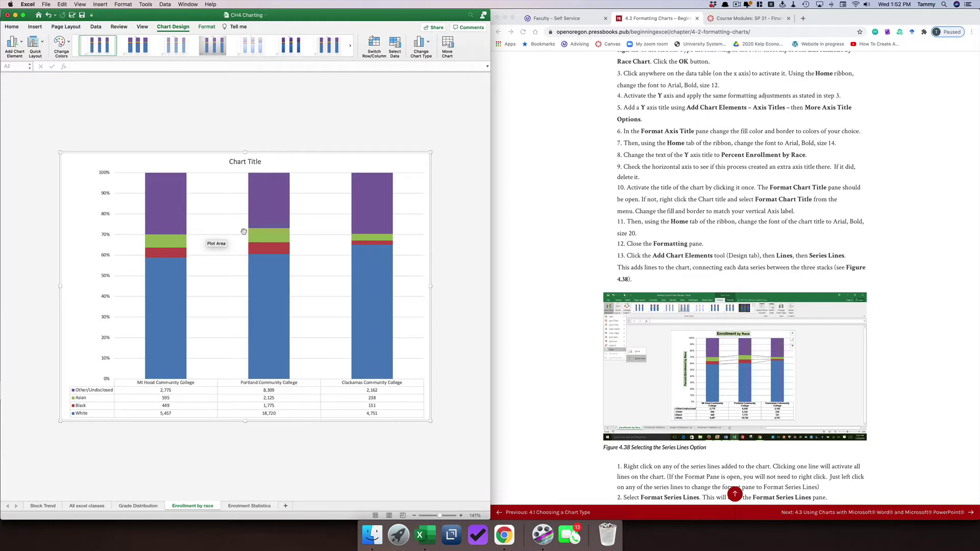
scroll(578, 138, up, 1)
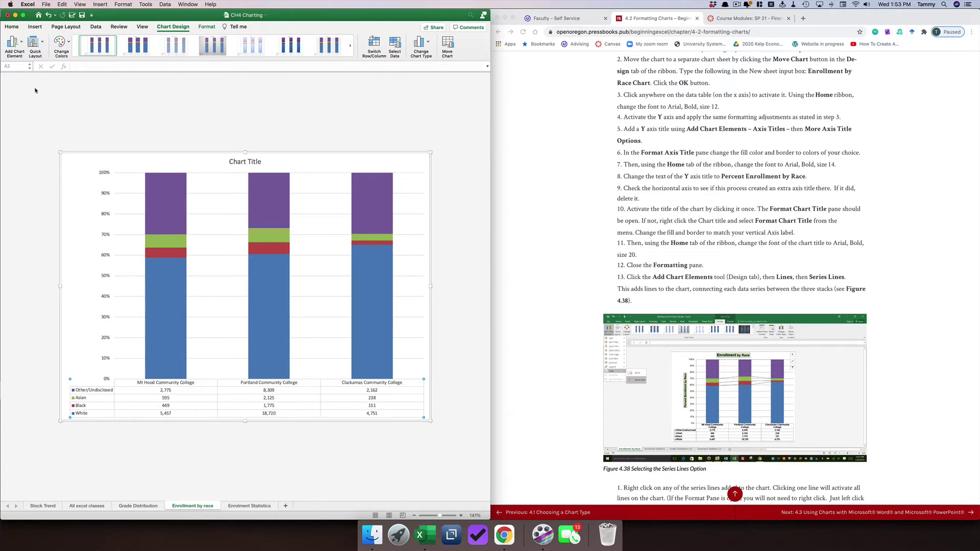
click(12, 27)
click(95, 40)
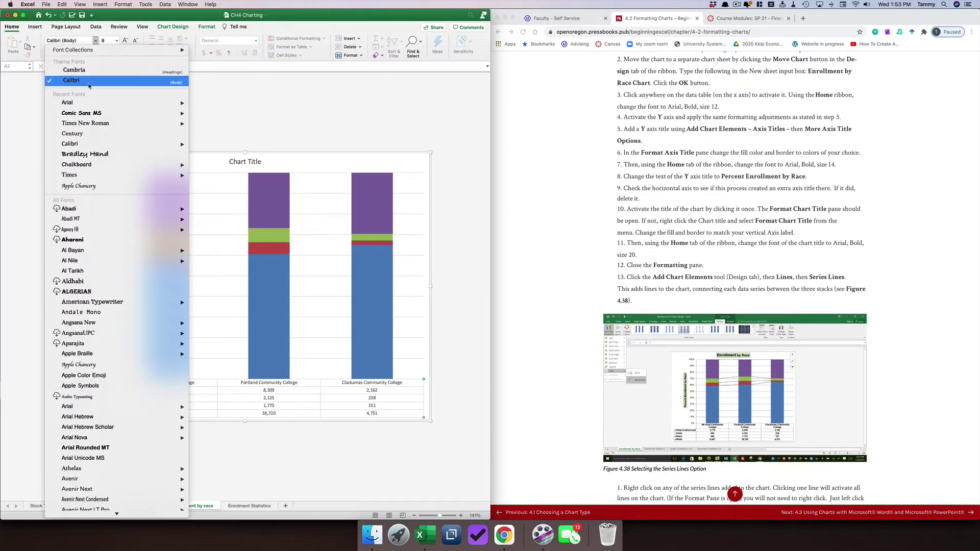
click(88, 103)
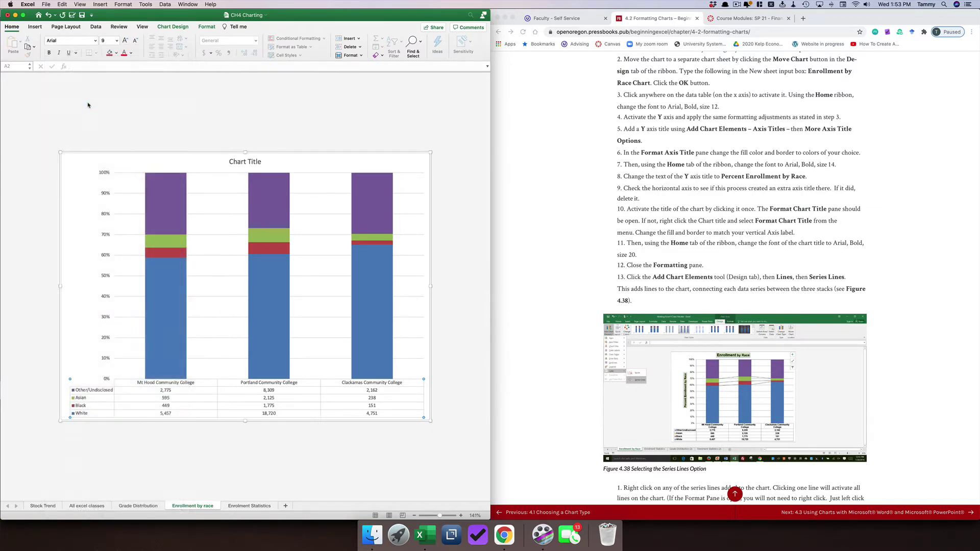
click(49, 54)
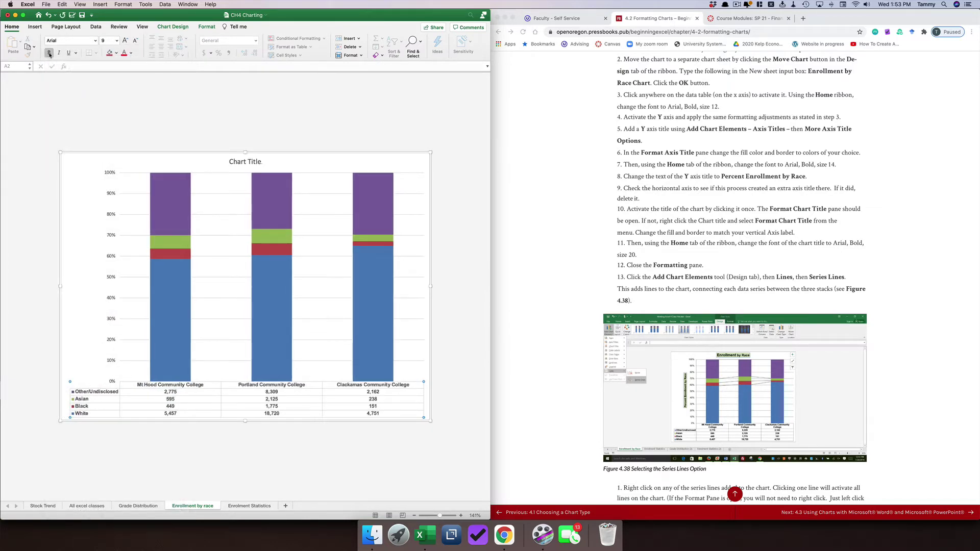
click(115, 41)
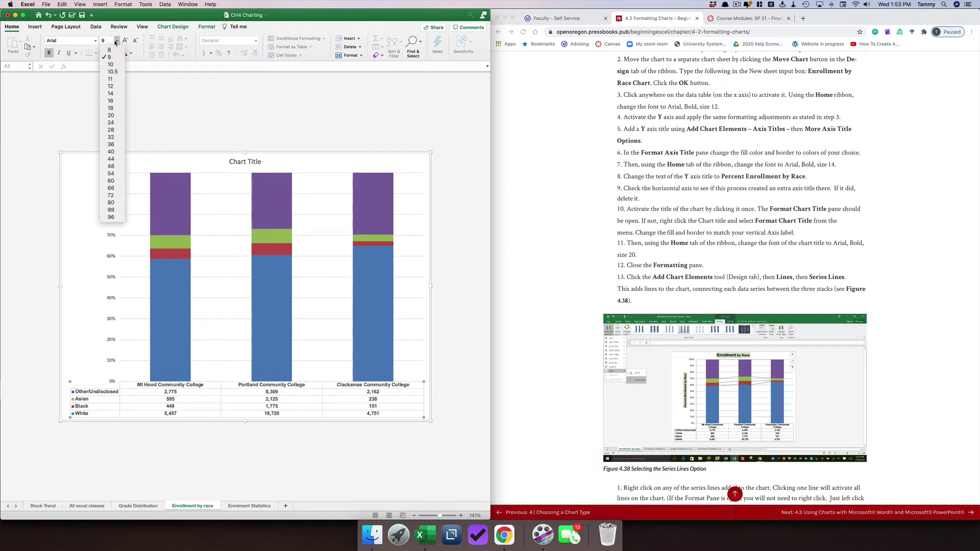
click(116, 87)
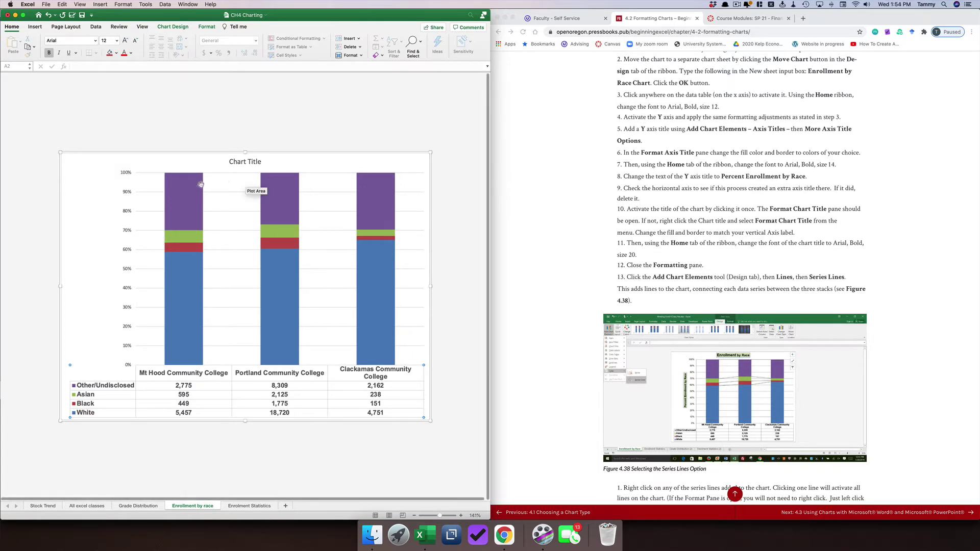
- Format the chart's vertical axis labels as Arial, bold, size 12
click(118, 184)
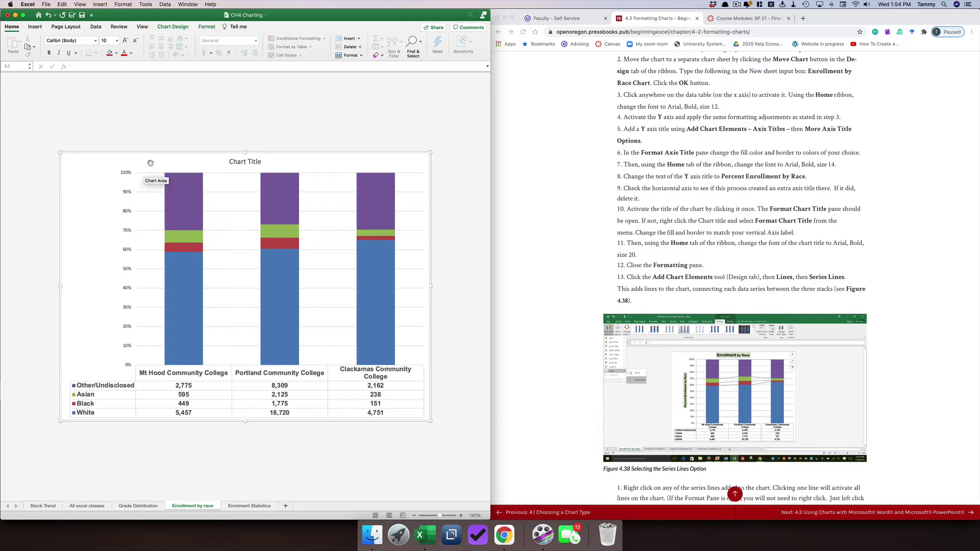
click(124, 178)
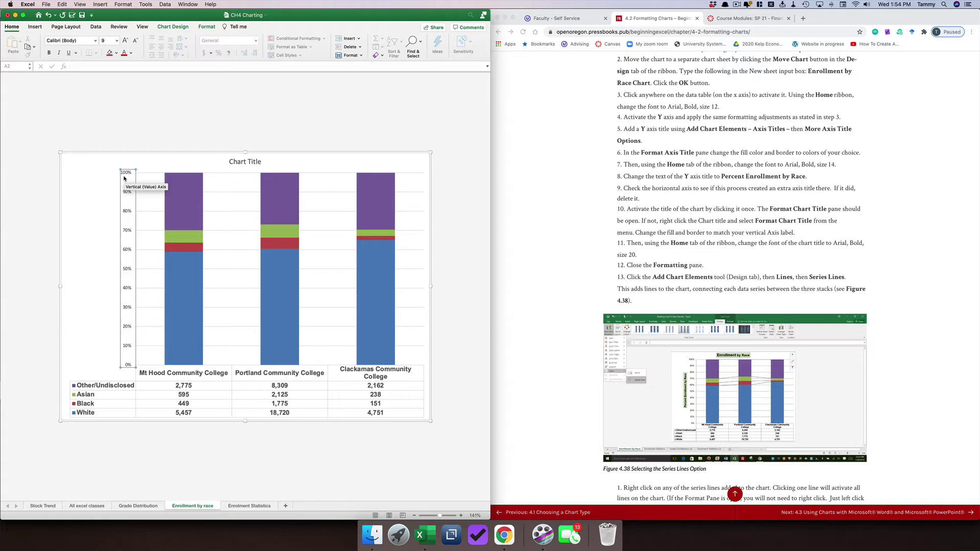
click(95, 41)
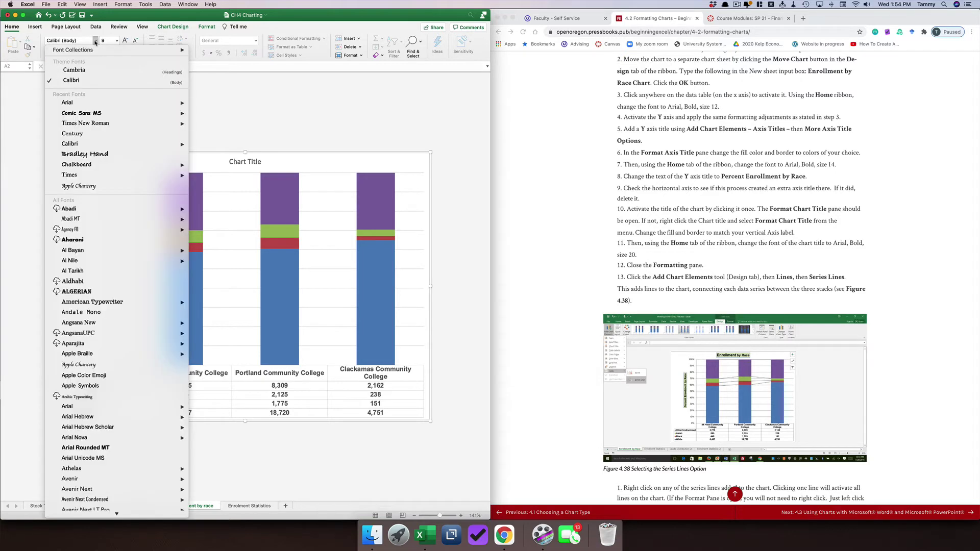
click(91, 103)
click(50, 55)
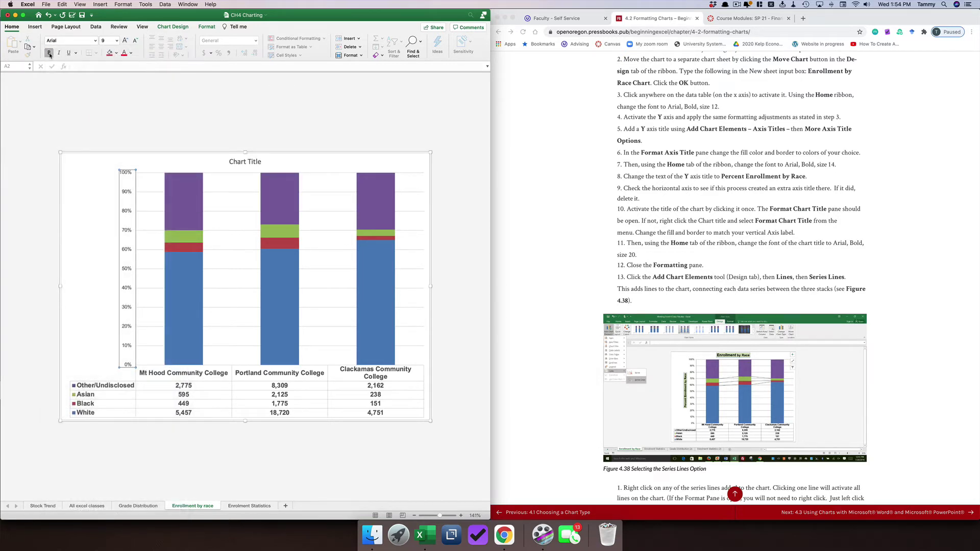
click(117, 41)
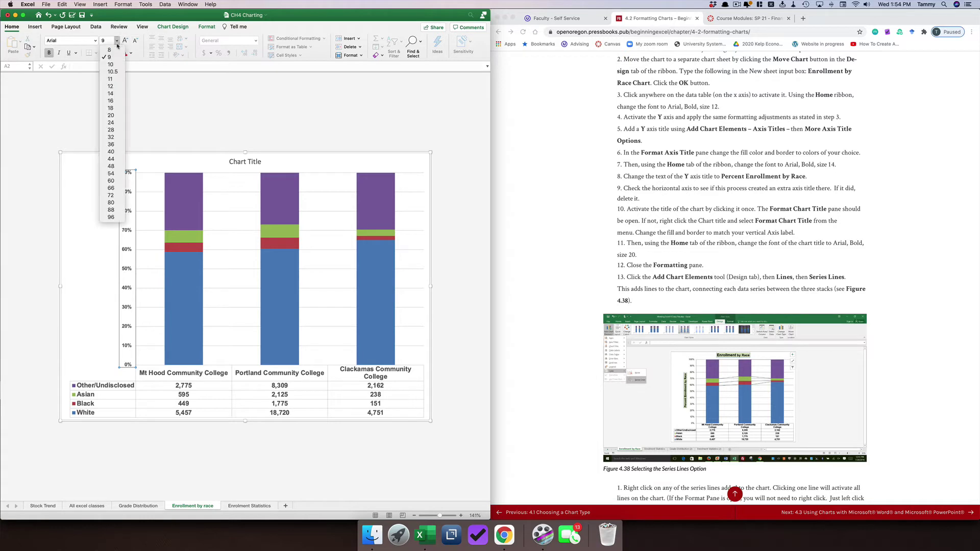
click(112, 87)
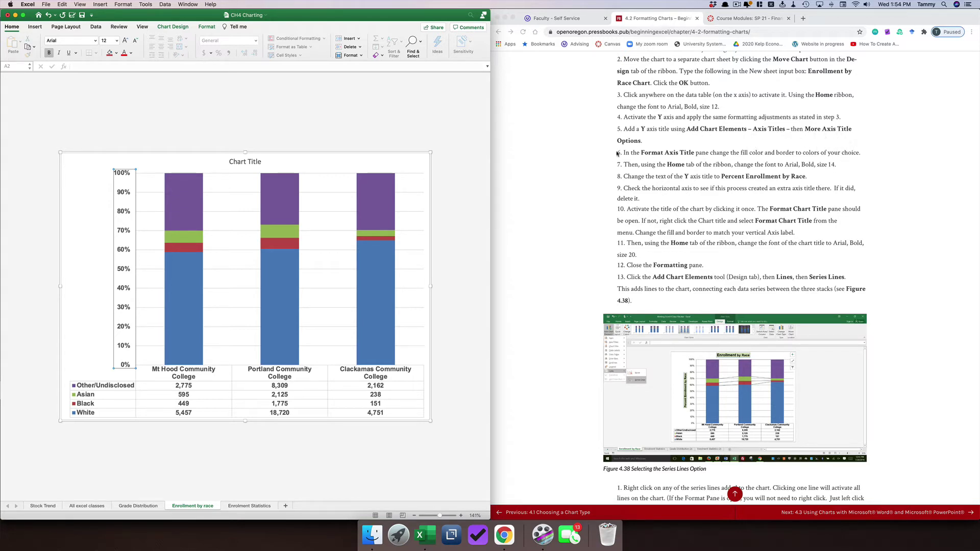
- Add axis titles to the stacked column chart with the axis title formatting options open
click(35, 26)
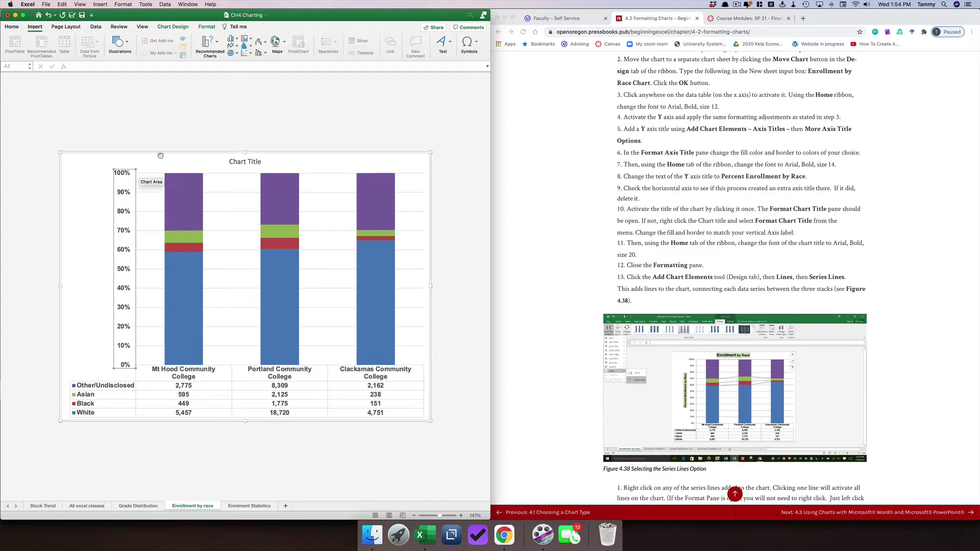
click(184, 28)
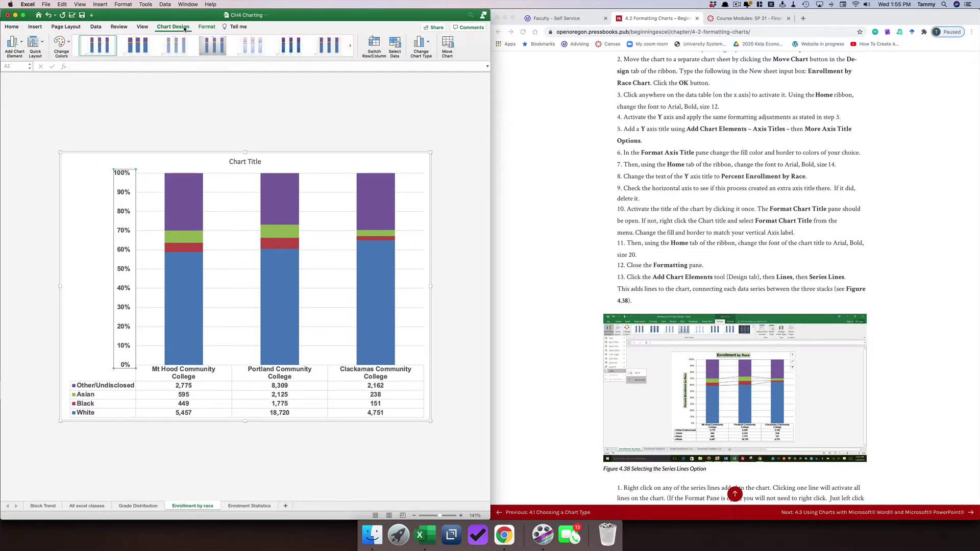
click(15, 45)
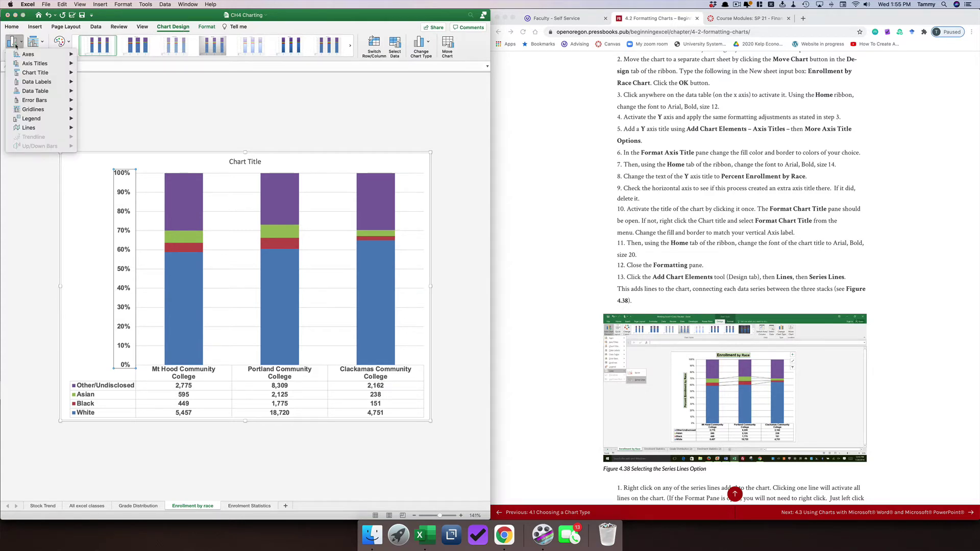
mouse_move(30, 67)
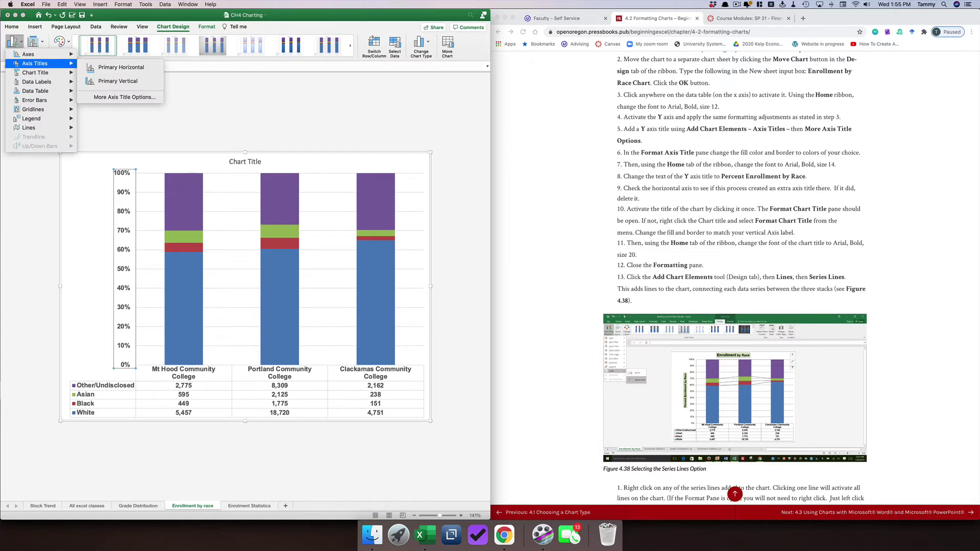
click(115, 98)
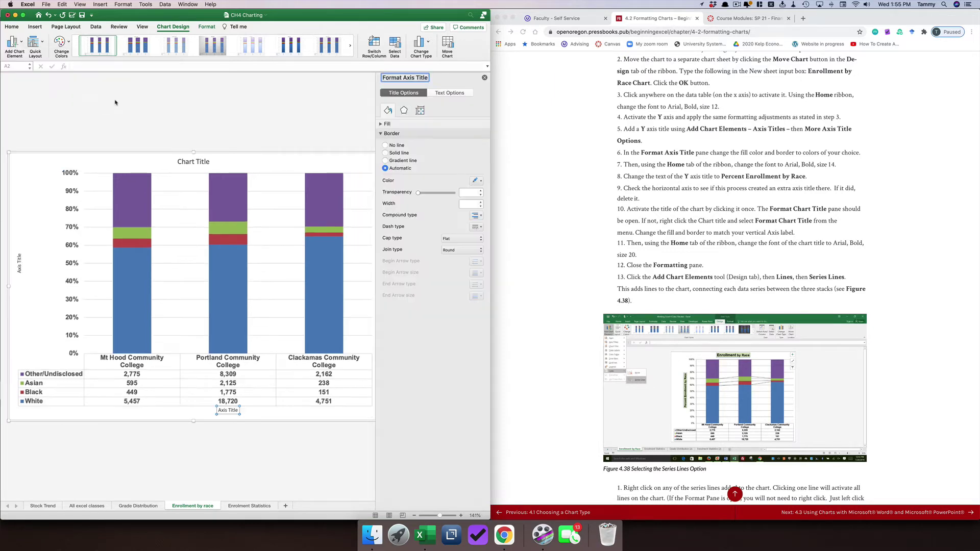
- Format the vertical axis title as Arial, bold, size 14
click(12, 27)
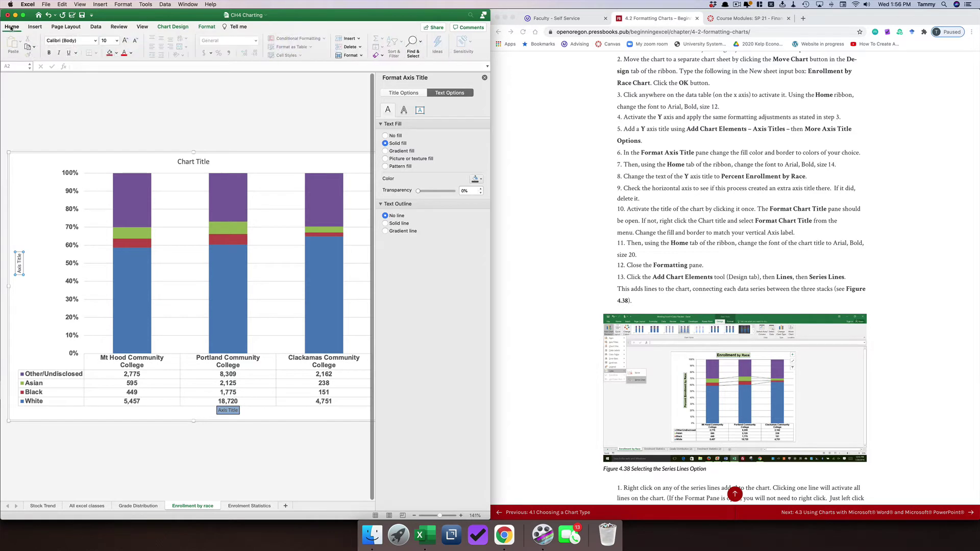
click(95, 41)
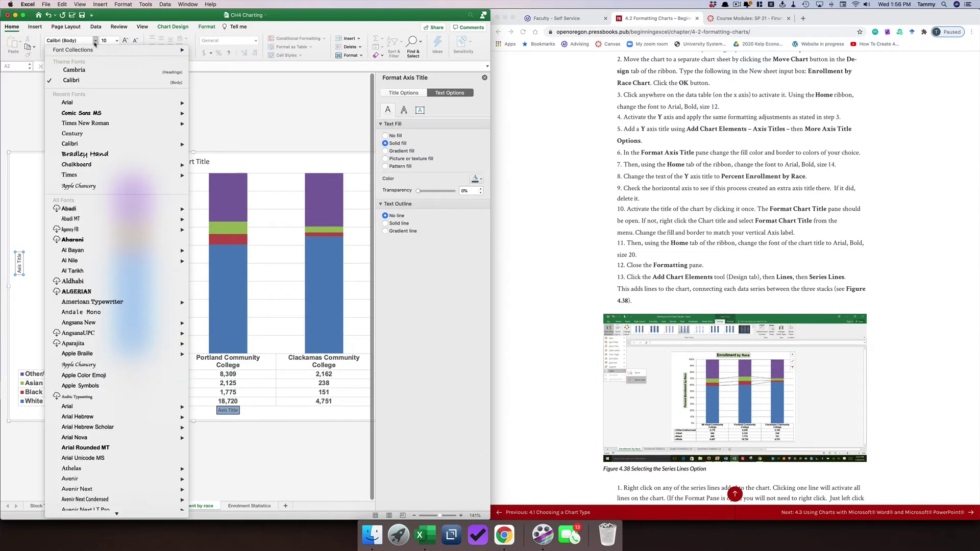
click(95, 103)
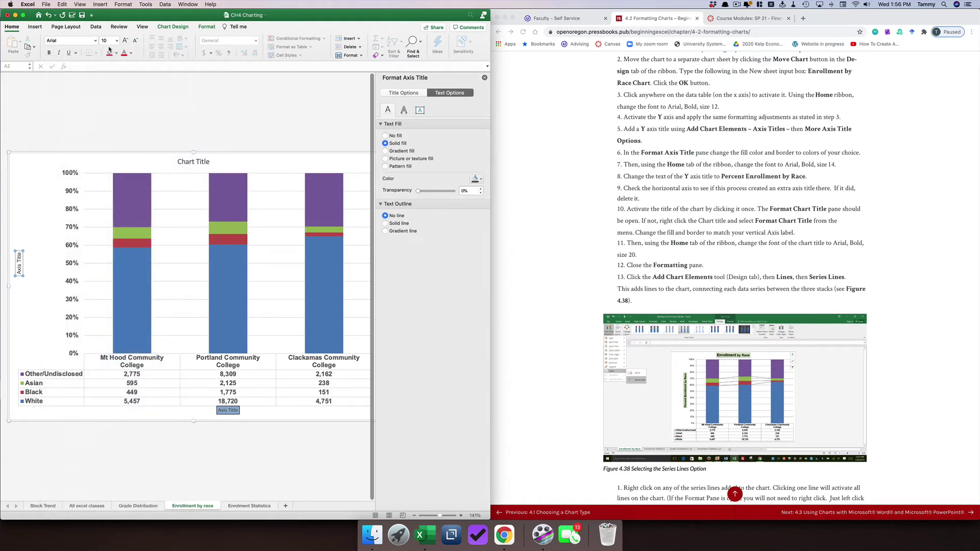
click(49, 53)
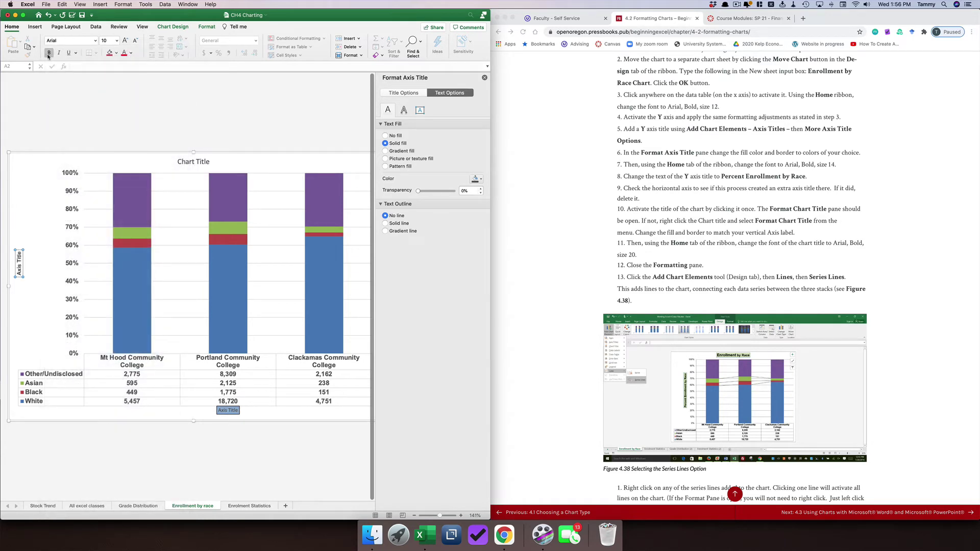
click(117, 41)
click(112, 93)
- Change the vertical axis title's text to "Percent enrollment by race"
click(21, 260)
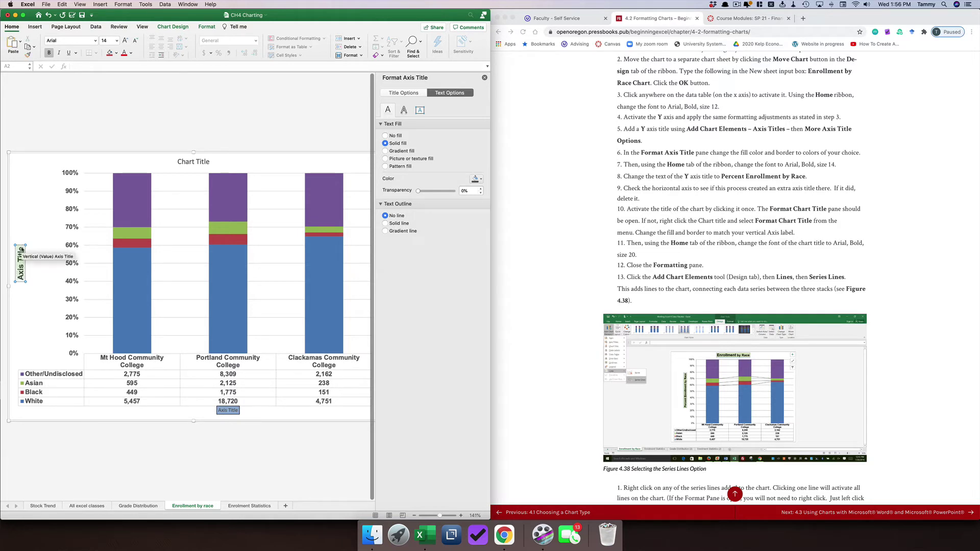
text(Percent Enrollmane b)
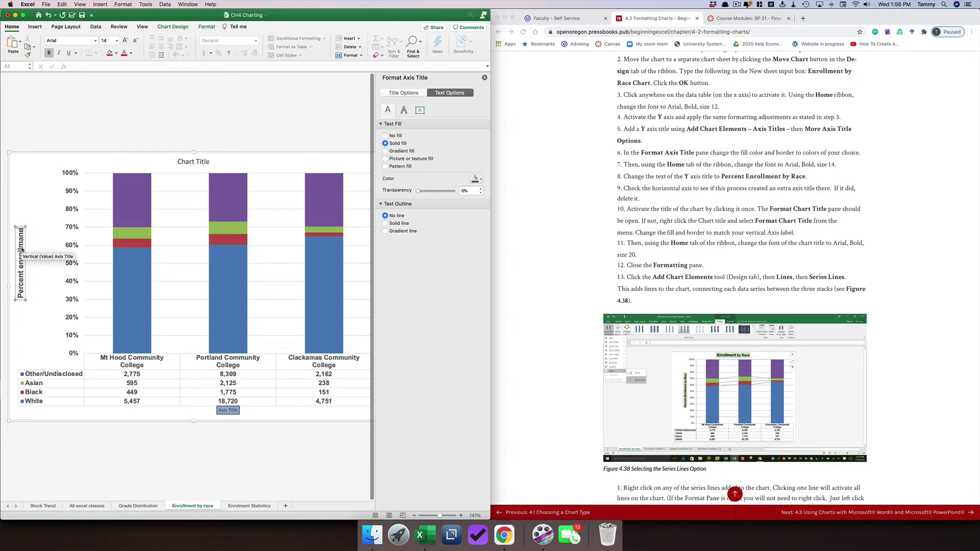
key(BackSpace)
key(BackSpace)
key(BackSpace)
key(BackSpace)
text(ent)
text( by race)
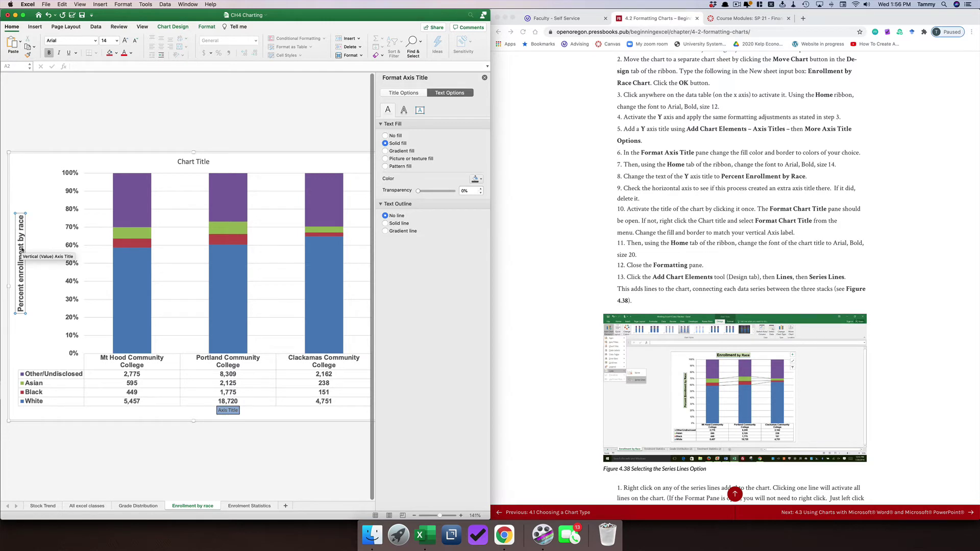
click(22, 250)
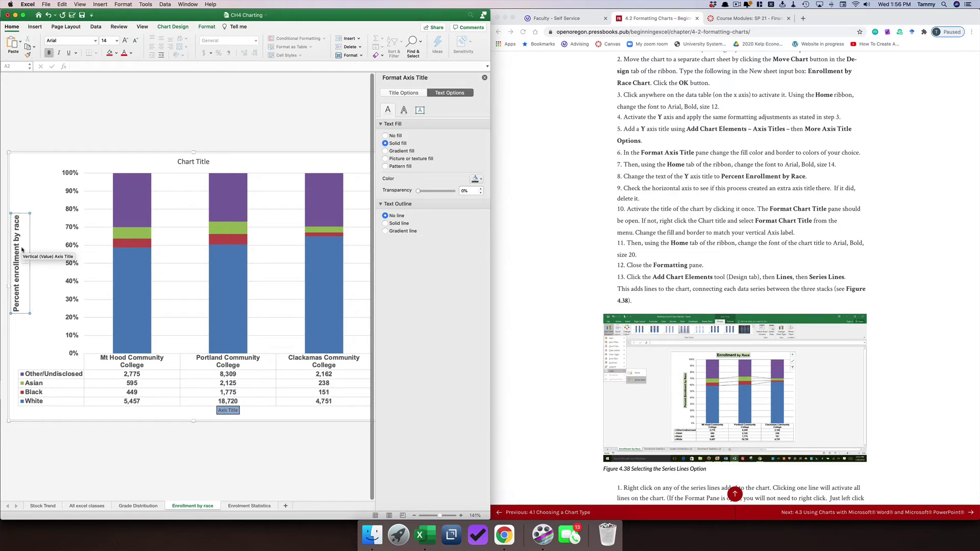
- Move the vertical axis title closer to the percentage labels and view its fill and border options
click(36, 289)
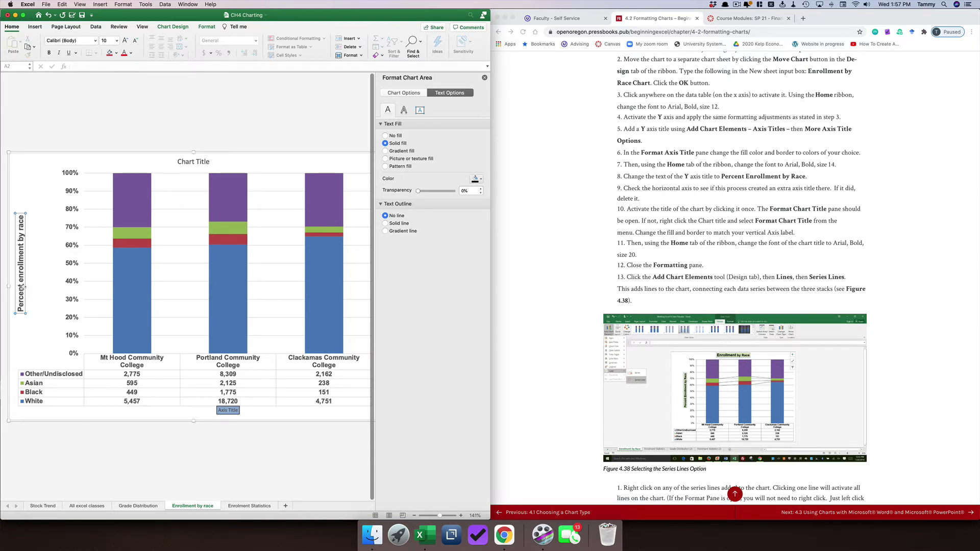
drag(38, 288, 46, 289)
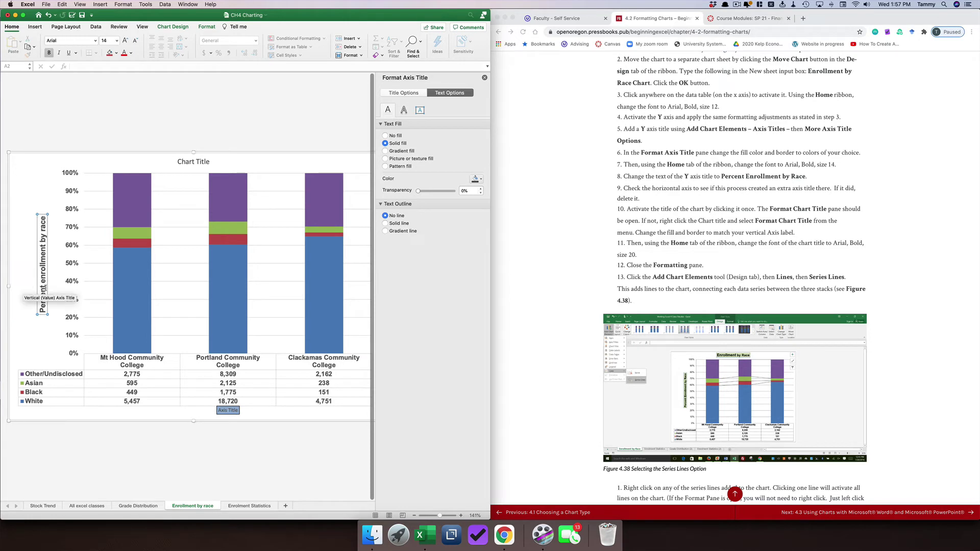
click(404, 93)
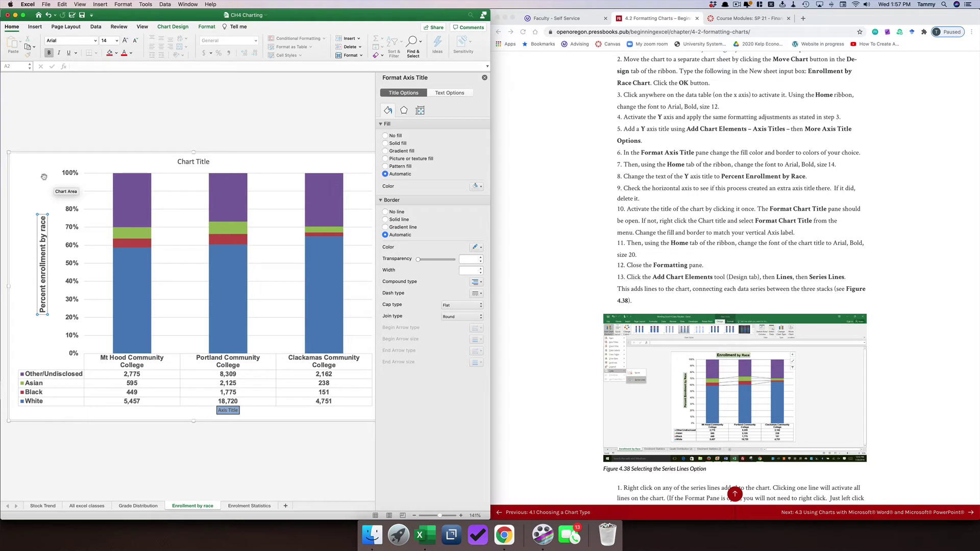
click(44, 177)
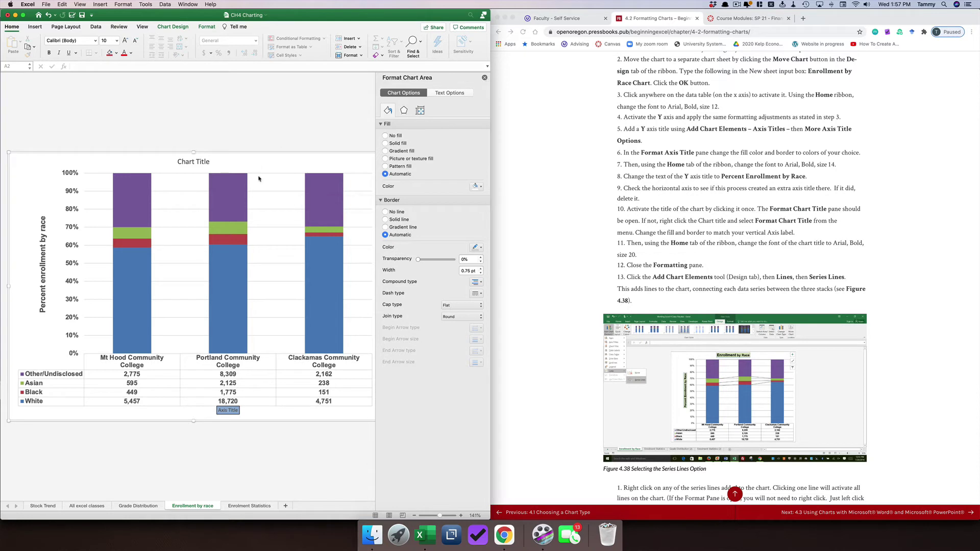
- Change the chart title's text to "Enrollment by race"
click(192, 162)
text(En)
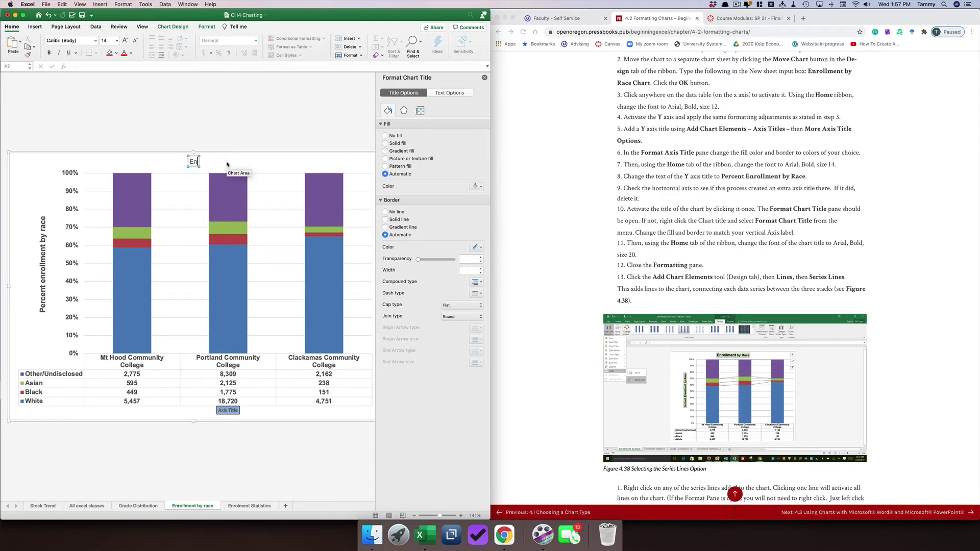
text(rollment by race)
key(Return)
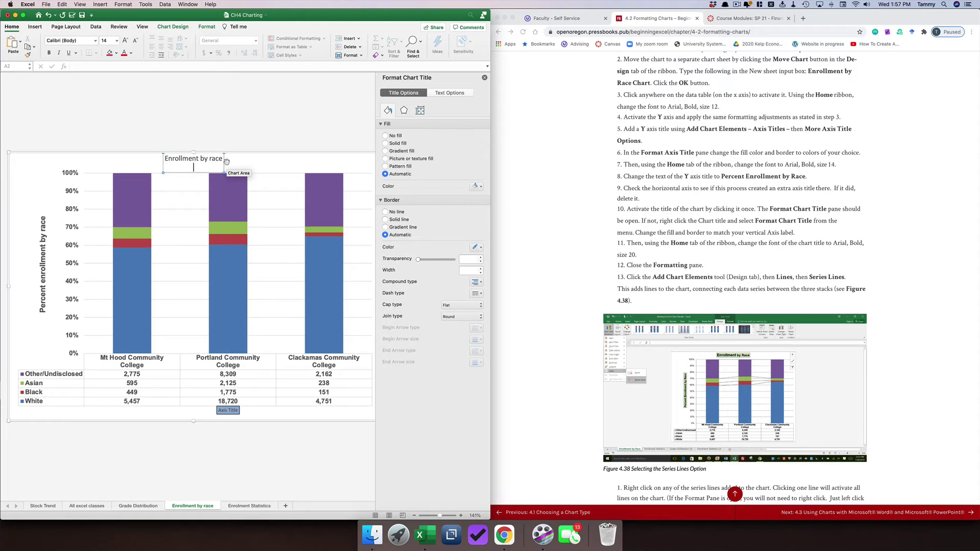
key(BackSpace)
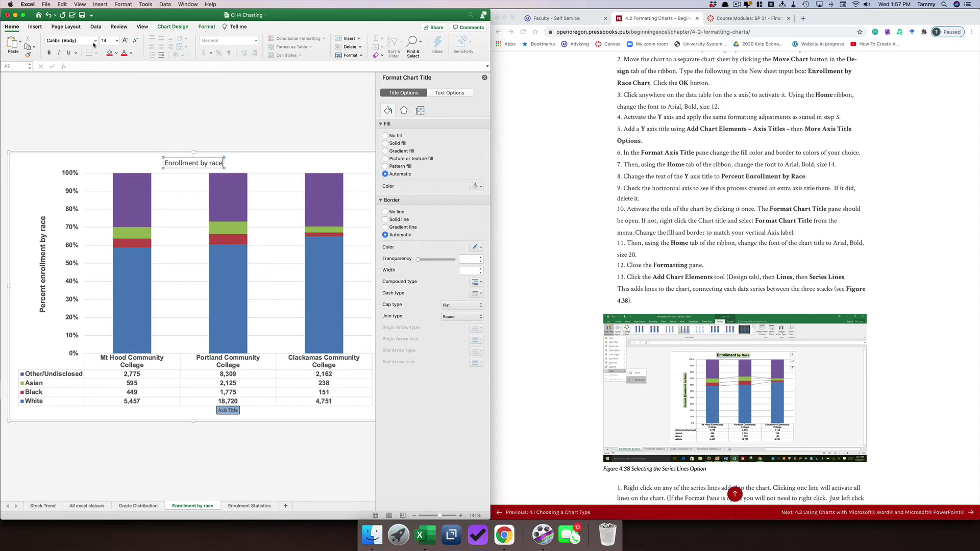
- Format the chart title as Arial, bold, size 16
click(95, 42)
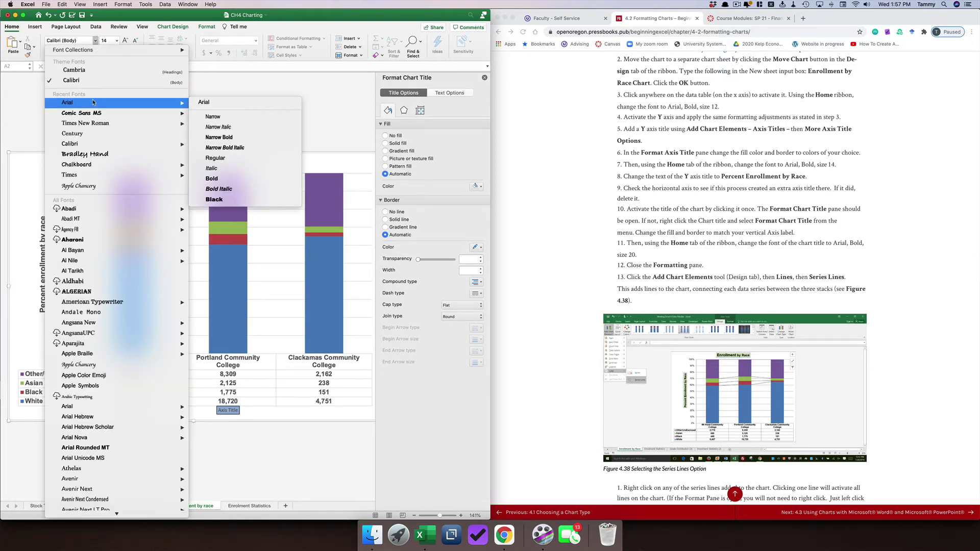
click(92, 102)
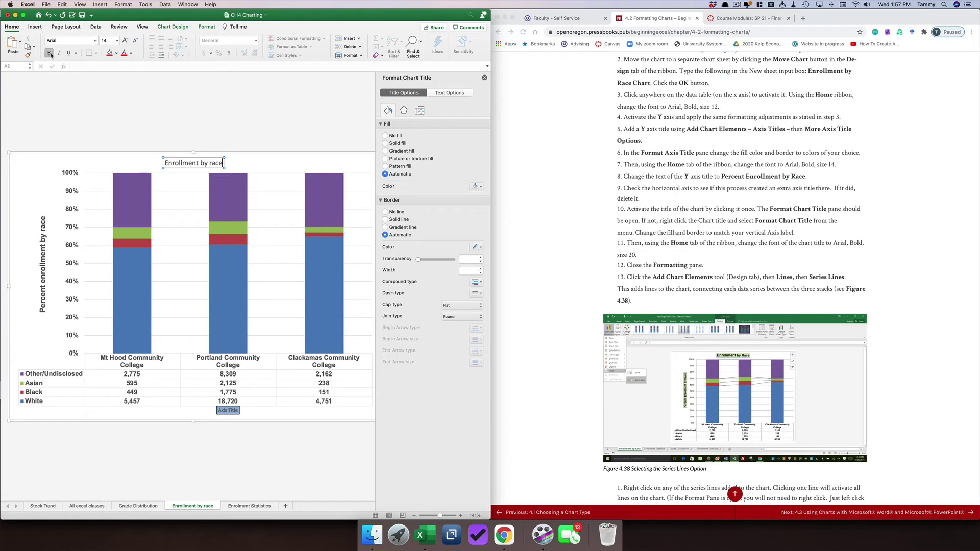
click(49, 53)
click(182, 163)
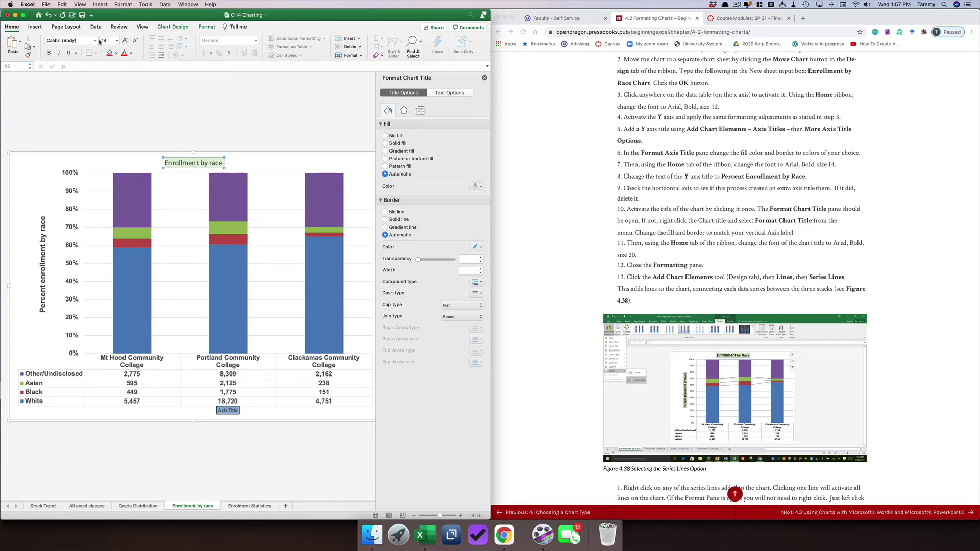
click(100, 42)
click(79, 102)
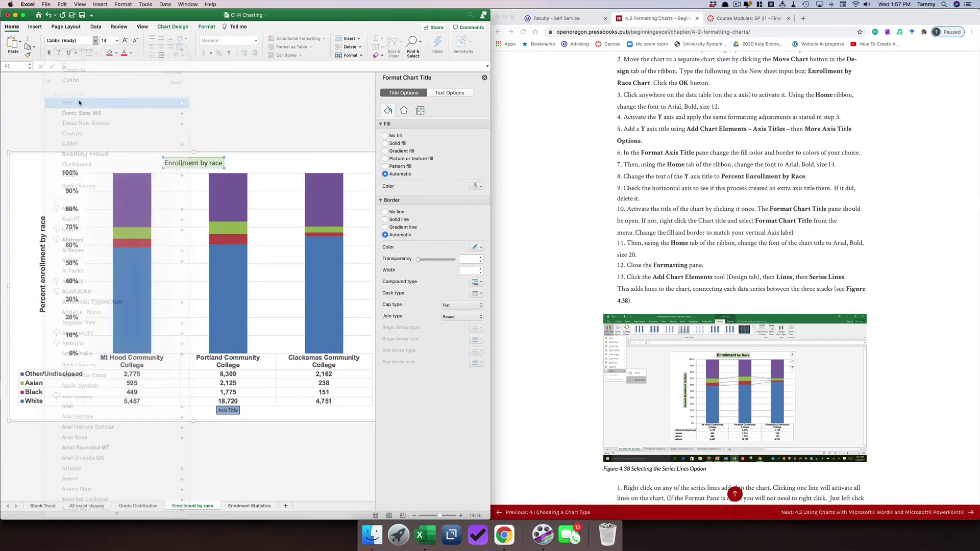
click(49, 53)
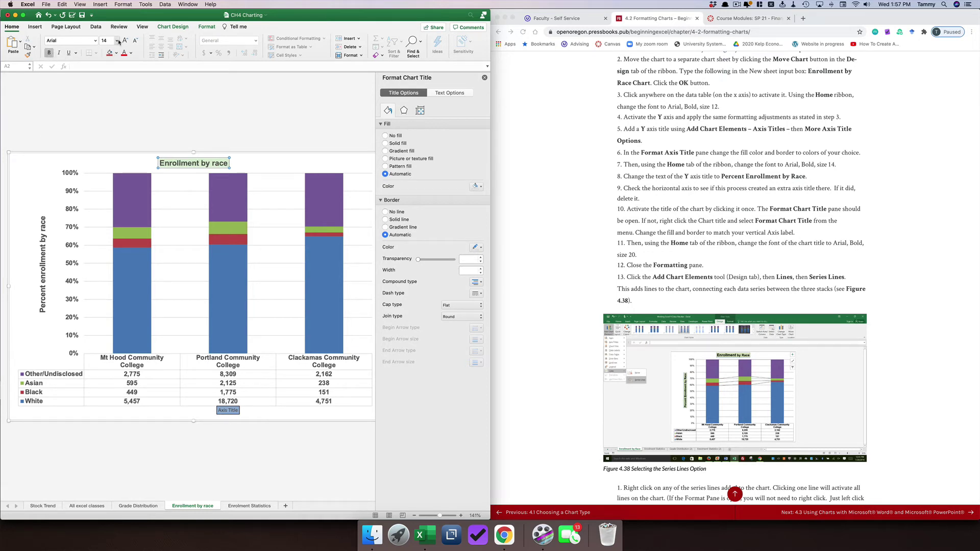
click(117, 41)
click(111, 101)
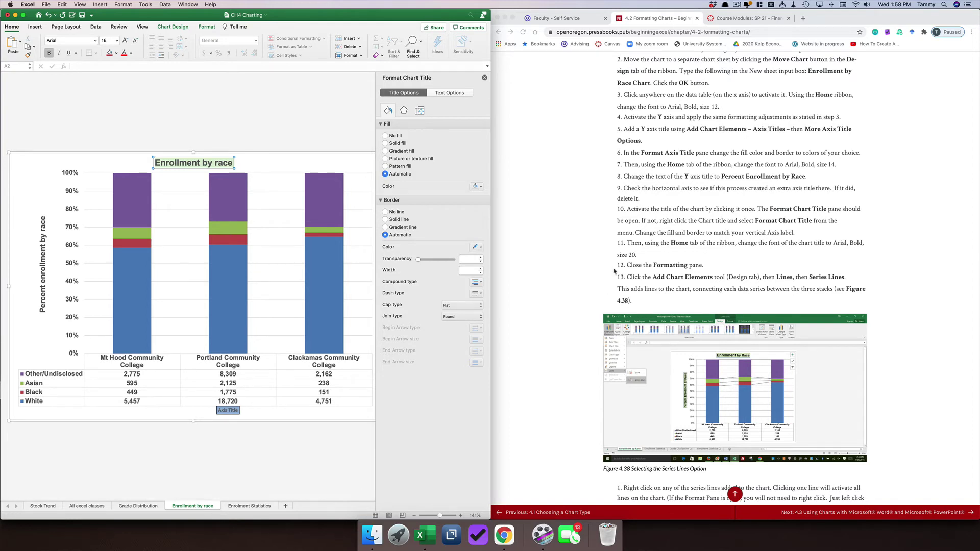
- Close the chart title's formatting options and add series lines connecting the stacks of the enrollment chart
click(485, 78)
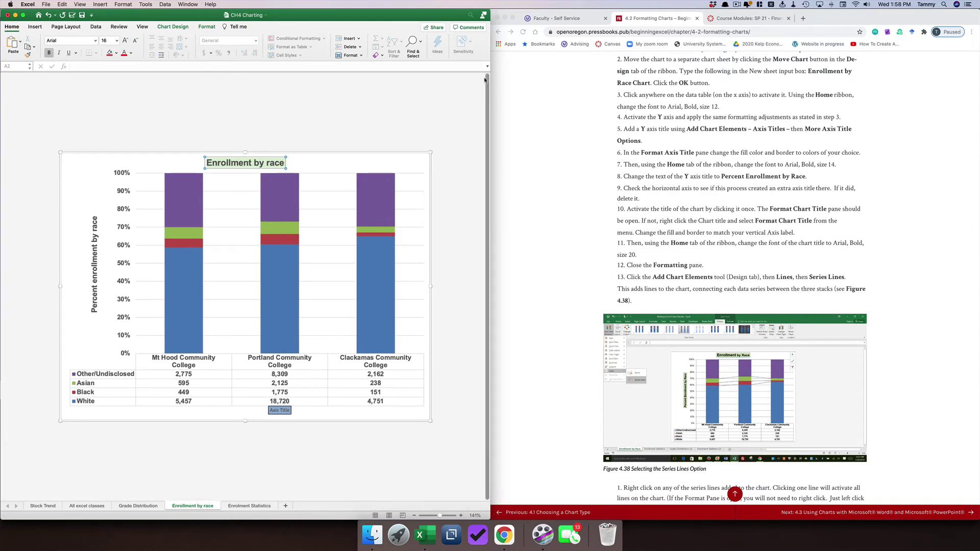
key(Escape)
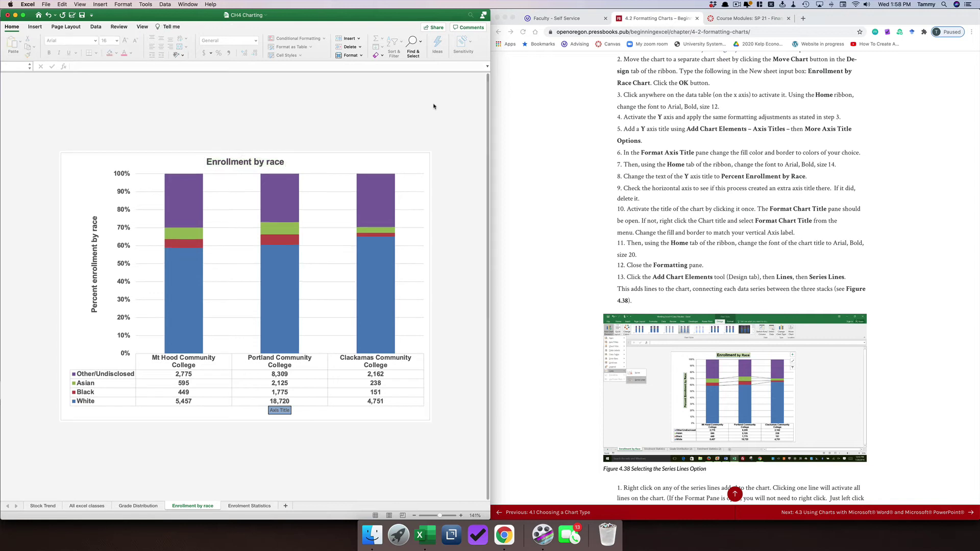
click(181, 29)
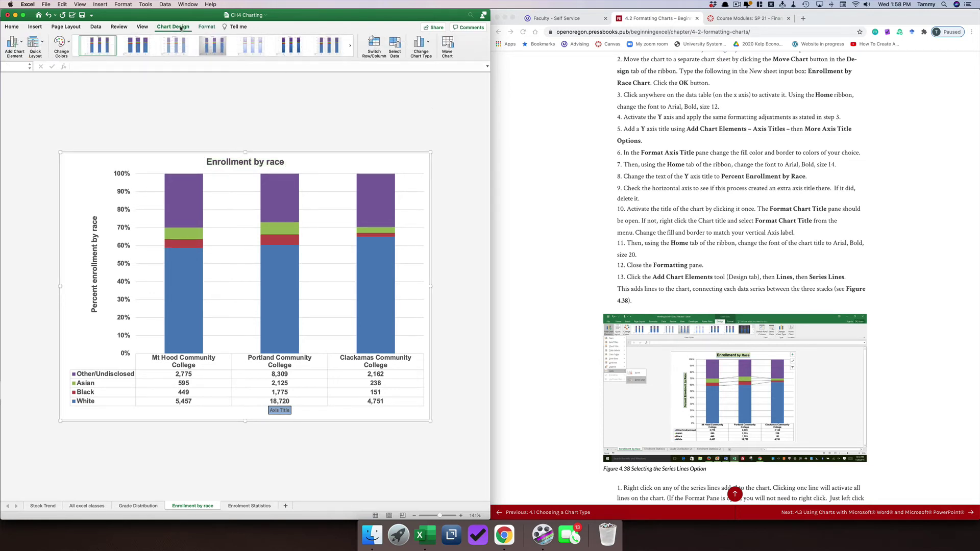
click(15, 48)
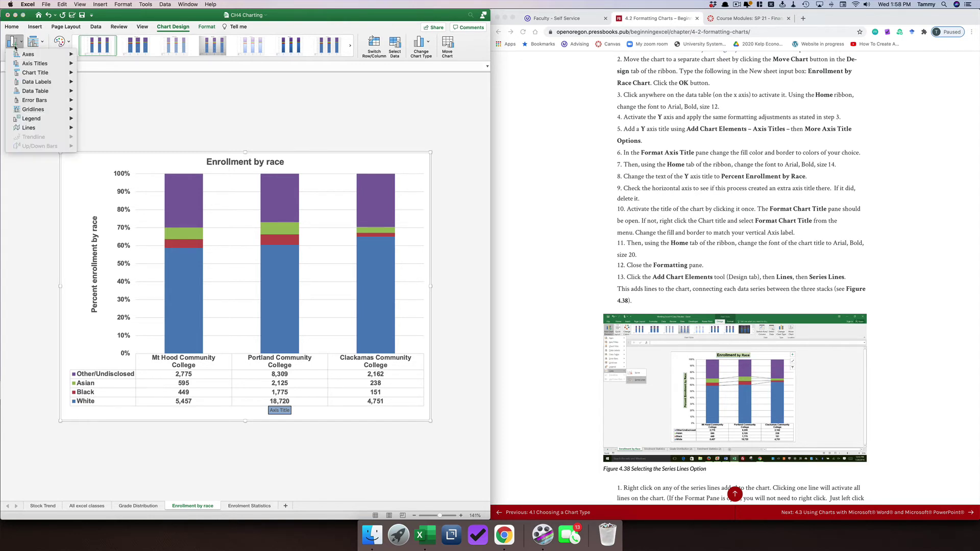
mouse_move(35, 131)
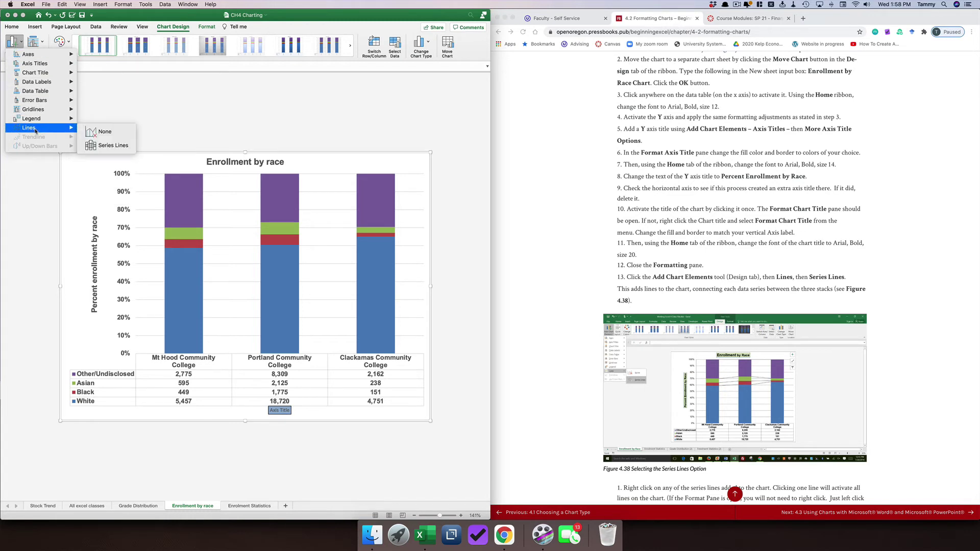
click(100, 147)
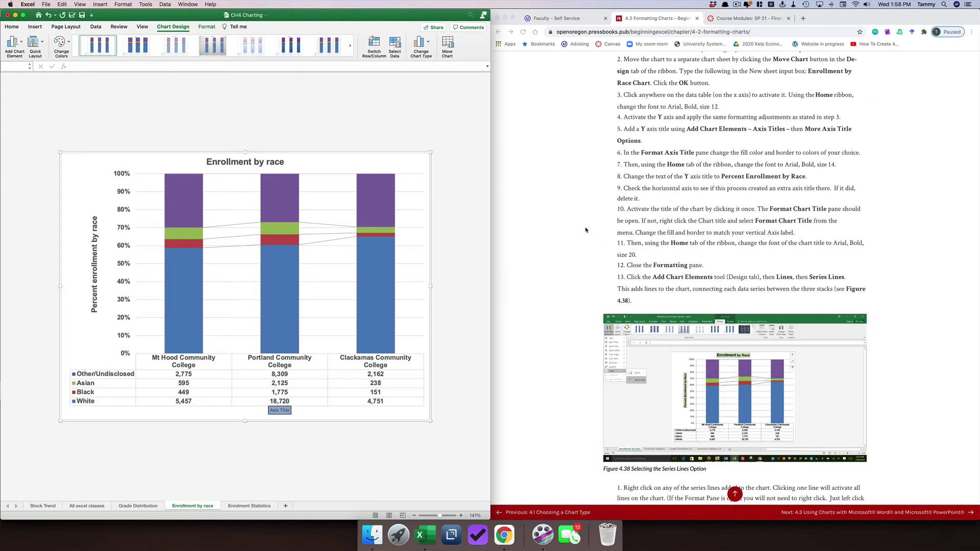
- Open the formatting options for the series lines between the stacked columns
scroll(586, 230, down, 5)
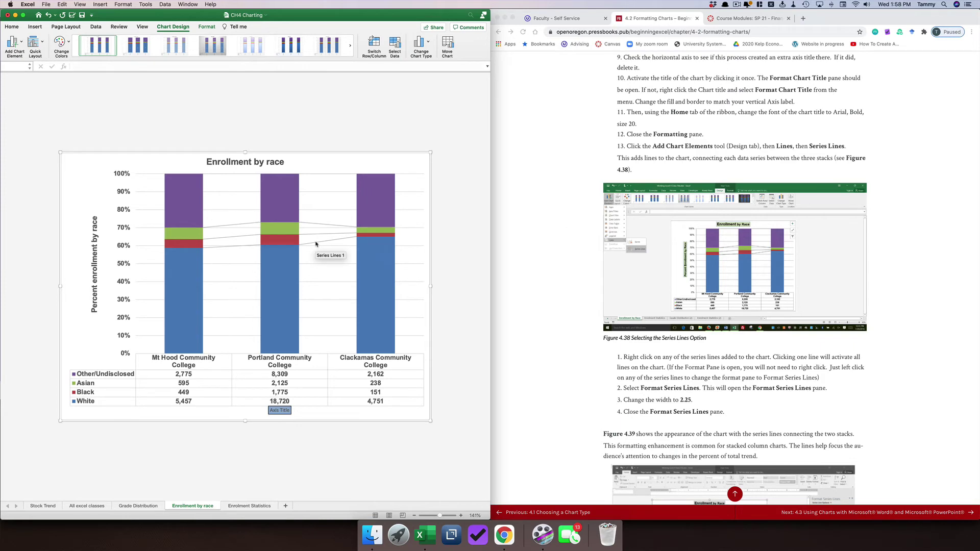
scroll(544, 266, down, 4)
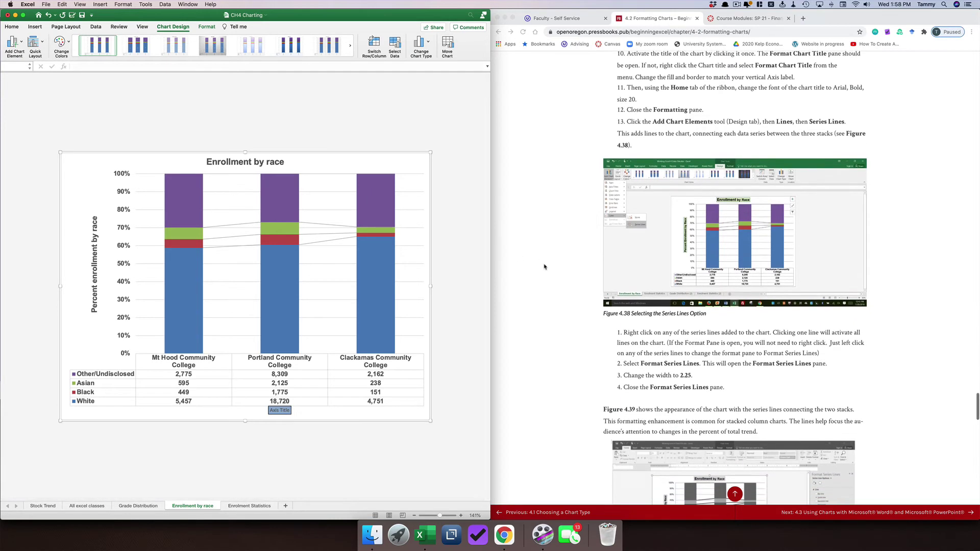
scroll(544, 266, down, 1)
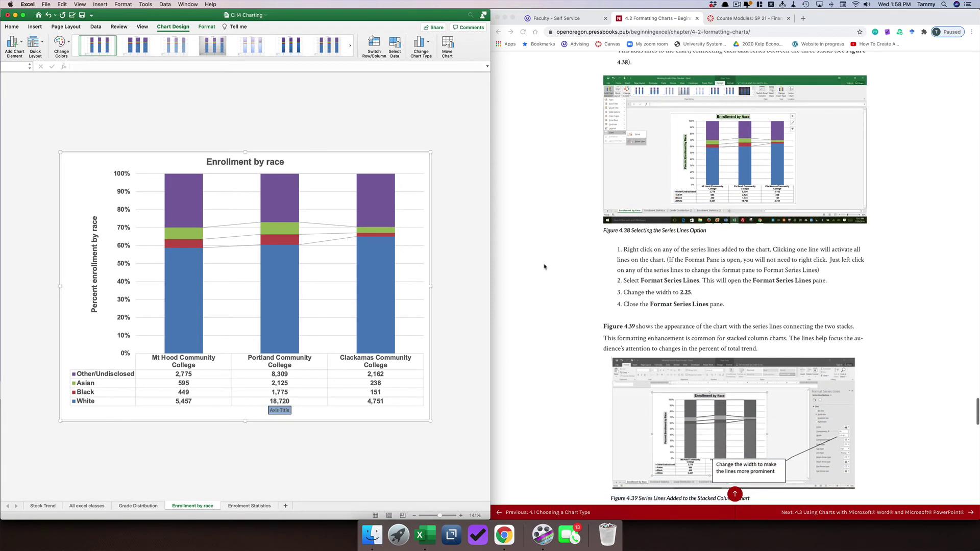
right_click(330, 243)
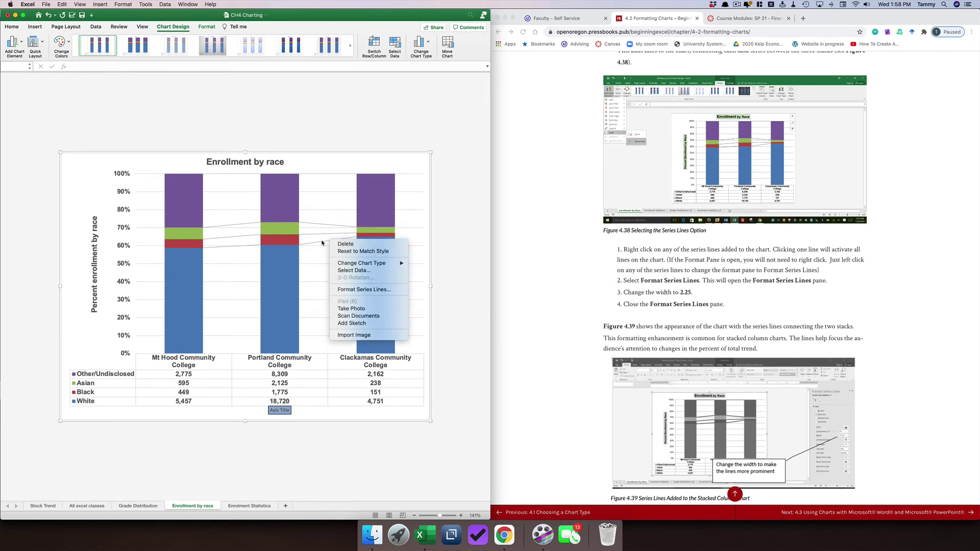
right_click(321, 243)
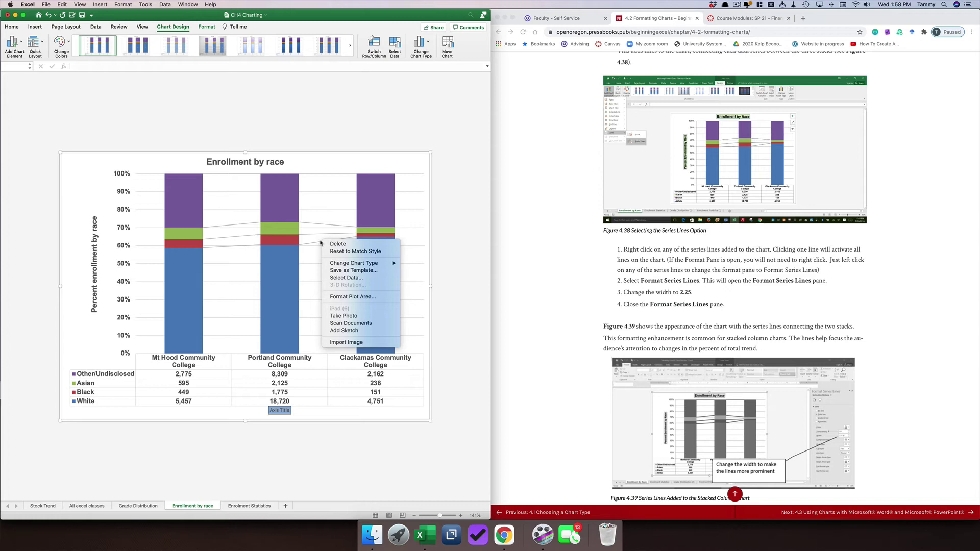
click(330, 211)
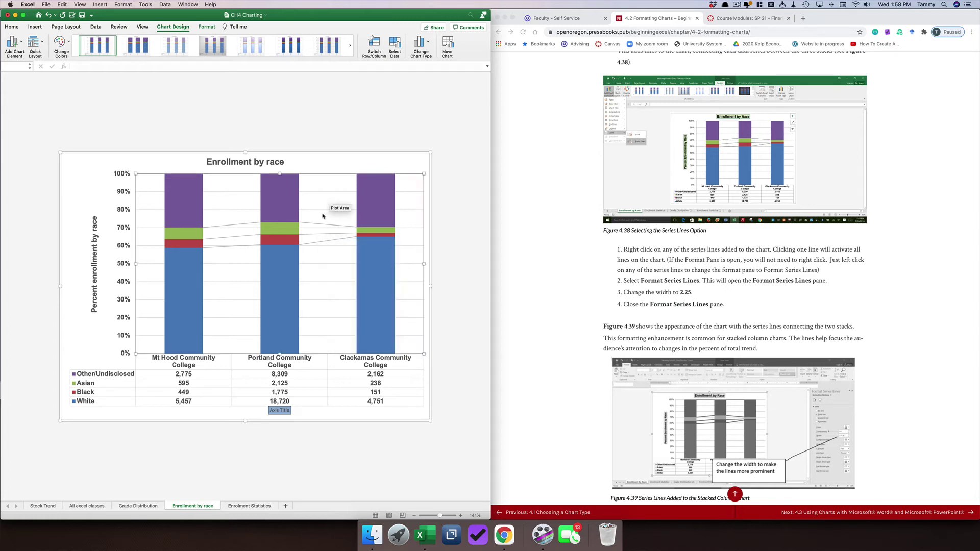
click(320, 228)
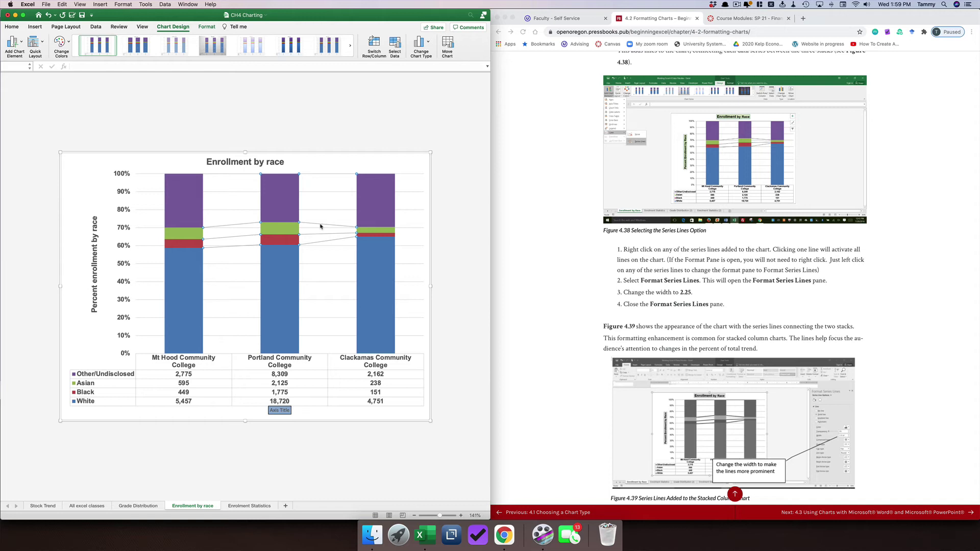
right_click(321, 226)
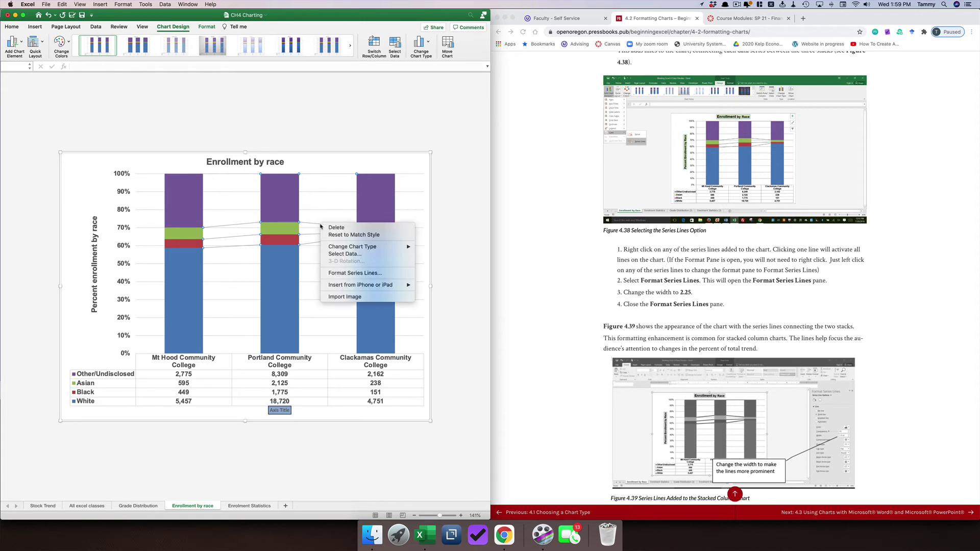
click(346, 275)
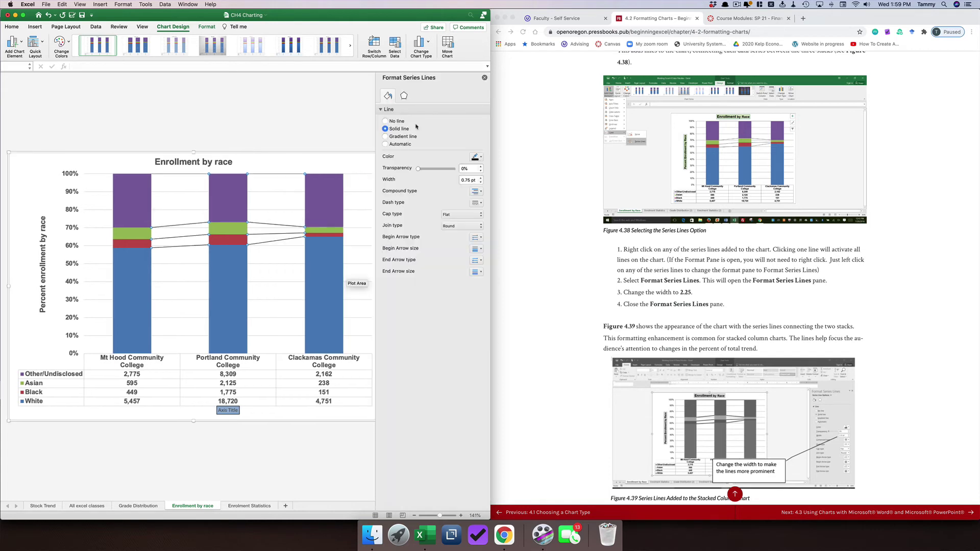
- Set the series lines' width to 2.25 pt and close their formatting options
click(482, 179)
click(481, 179)
click(482, 178)
click(481, 179)
click(482, 179)
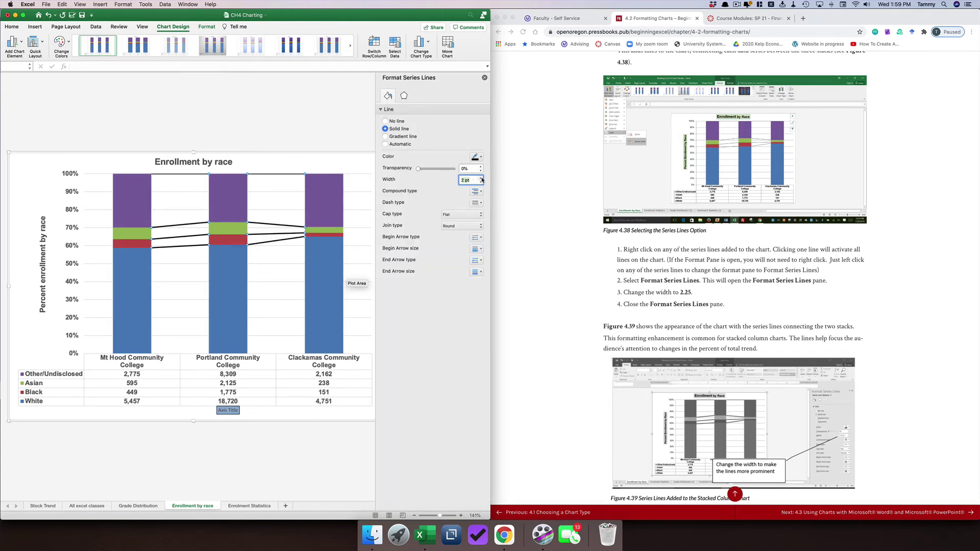
click(481, 179)
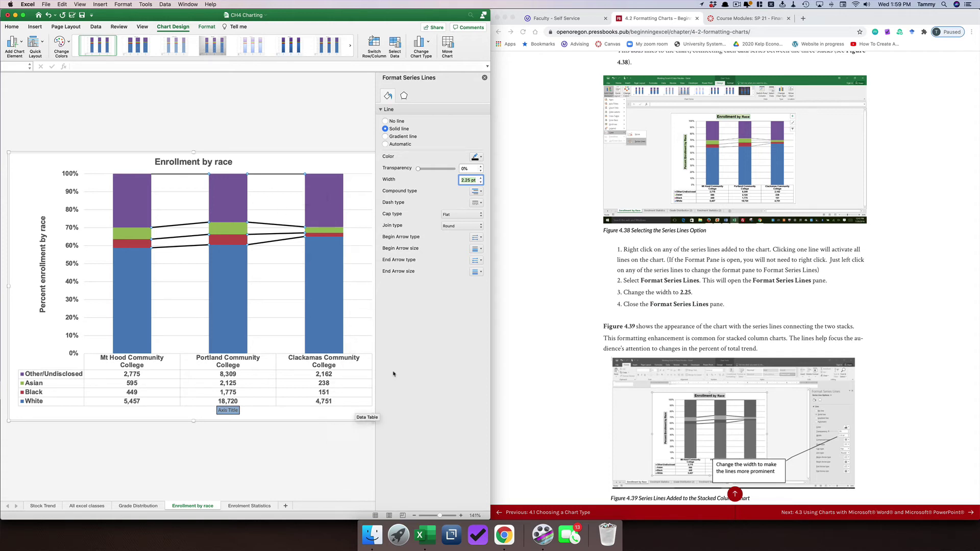
click(486, 78)
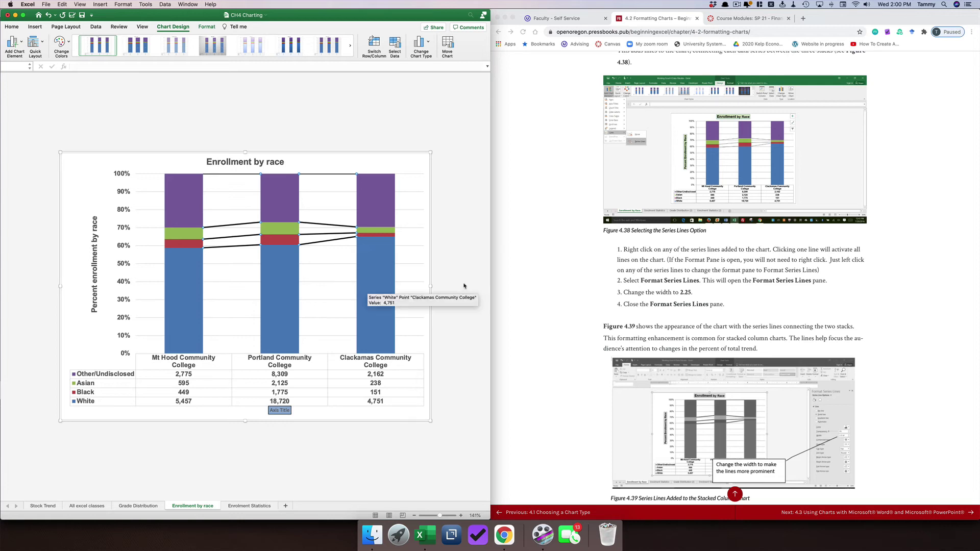
- Read the chapter's instructions on resizing the plot area and adding total enrollment text boxes
scroll(603, 297, down, 2)
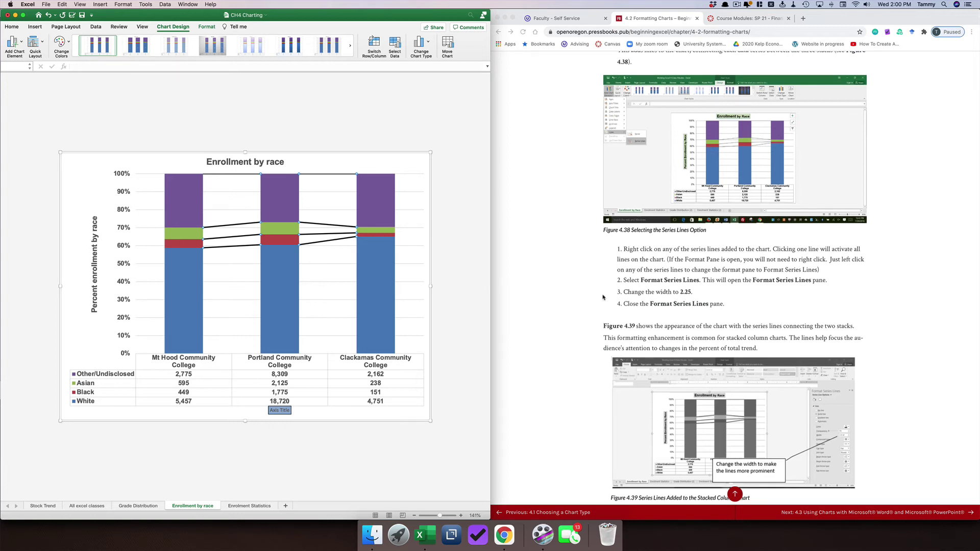
scroll(603, 297, down, 6)
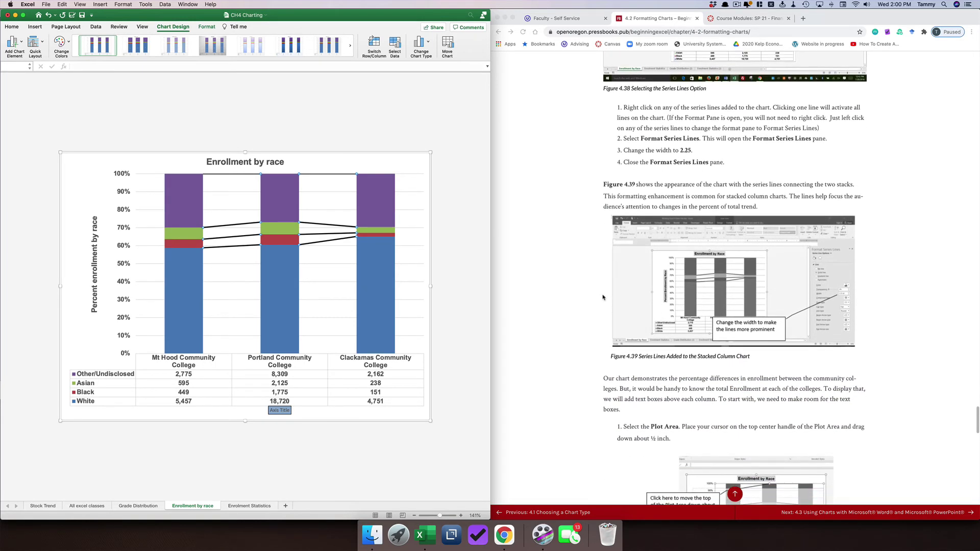
scroll(603, 297, down, 6)
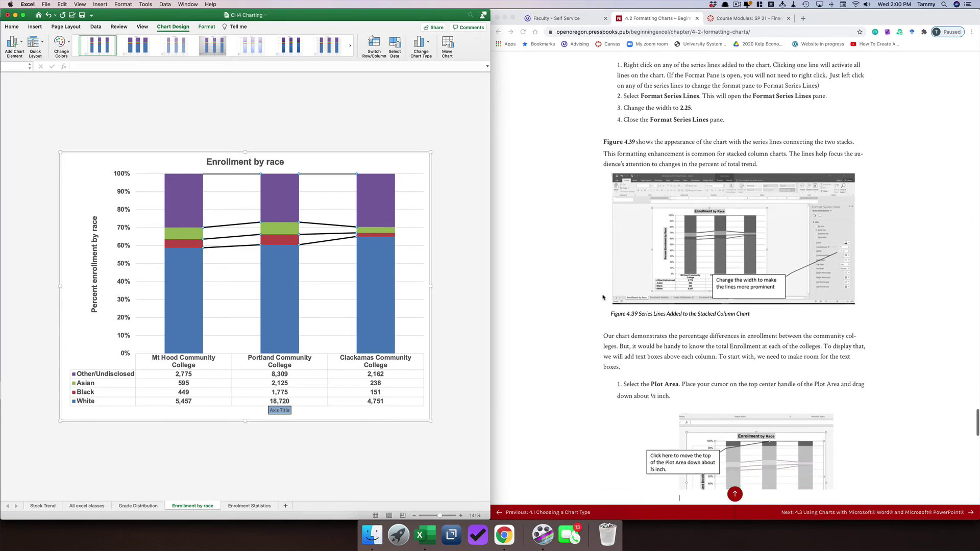
scroll(603, 298, down, 2)
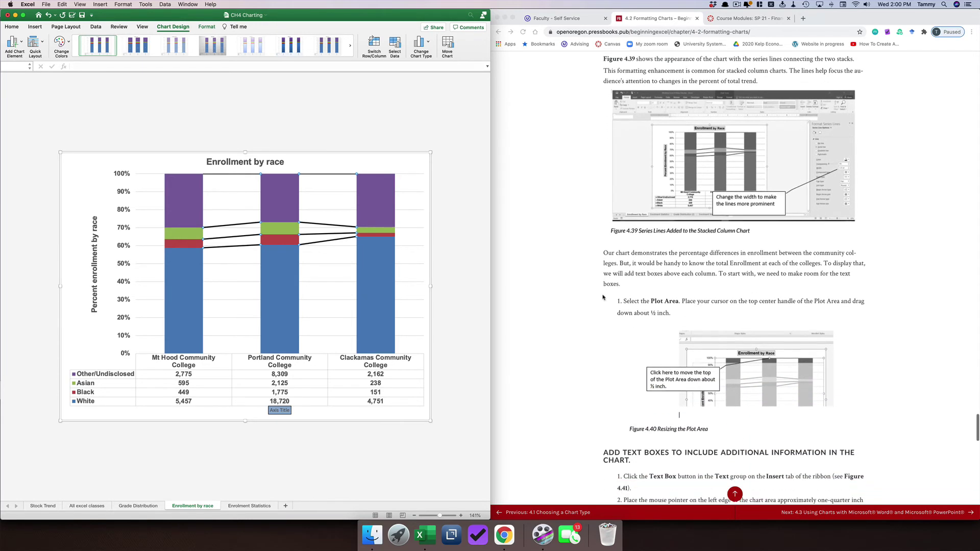
scroll(603, 297, down, 1)
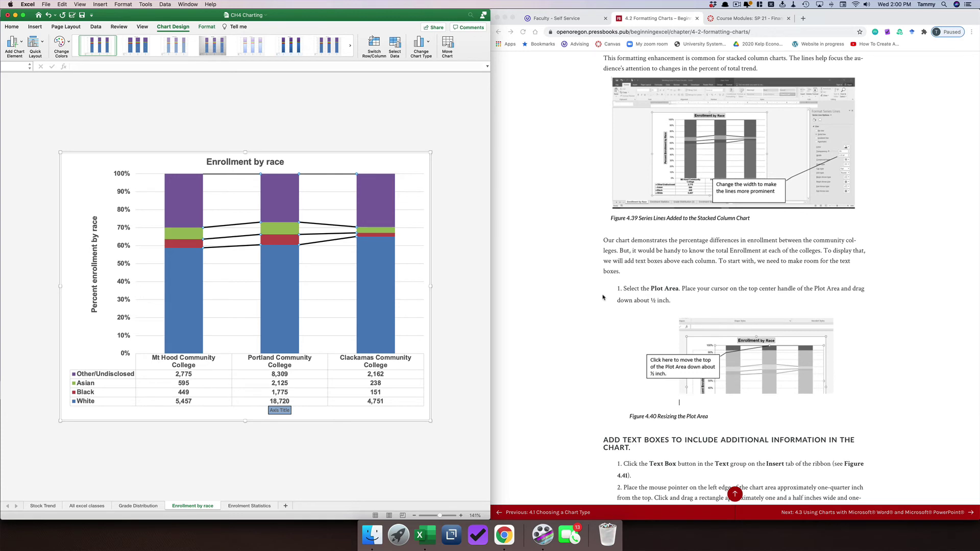
scroll(603, 297, down, 1)
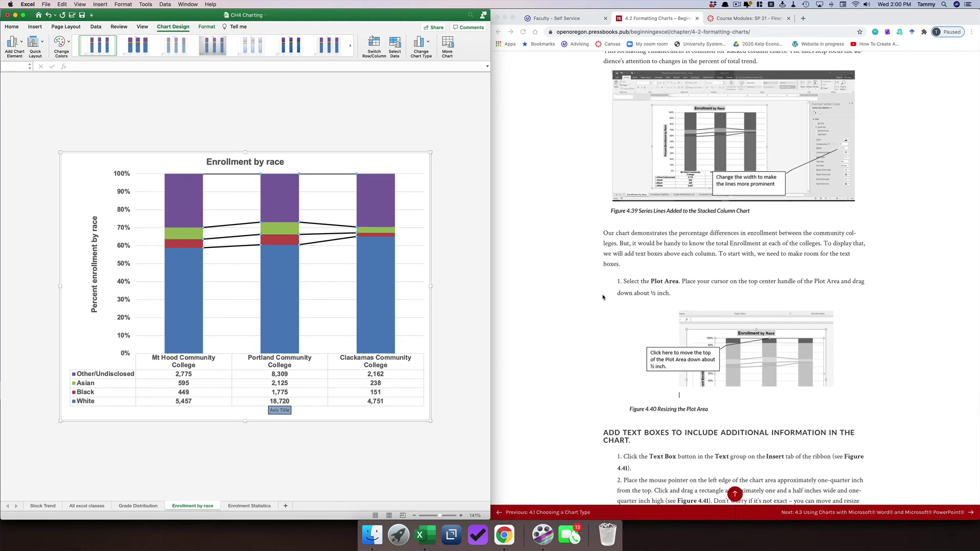
scroll(603, 297, down, 1)
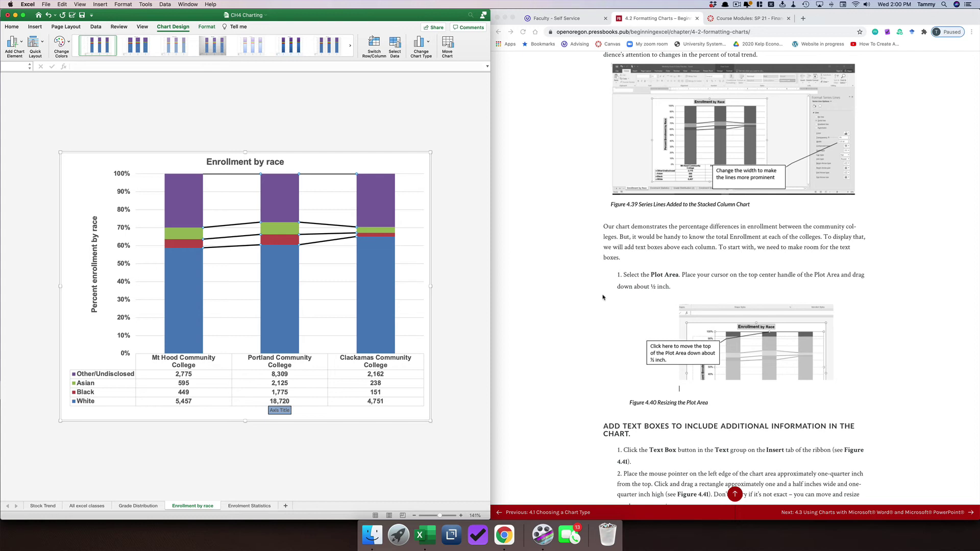
scroll(603, 298, down, 2)
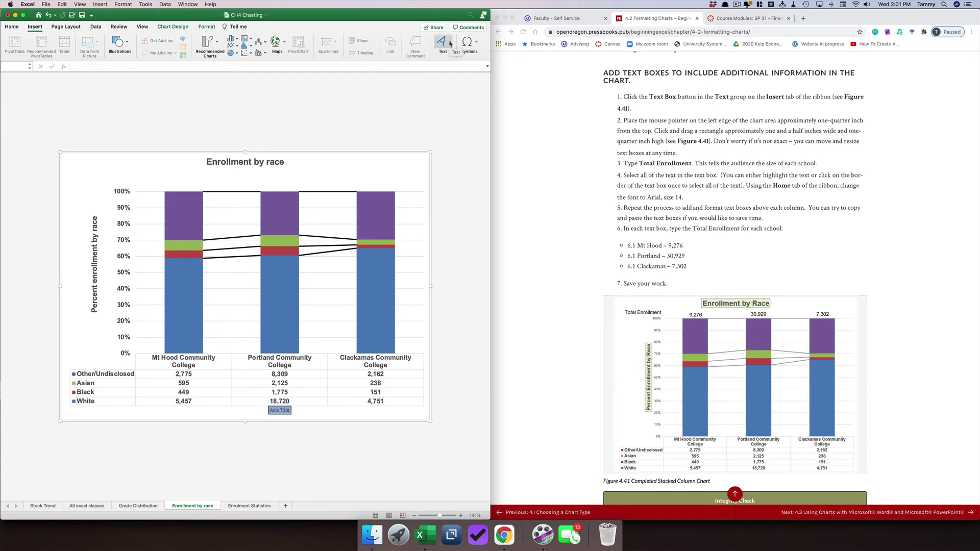
- Insert a text box reading "Total enrollment" in the upper-left corner of the chart area
click(449, 44)
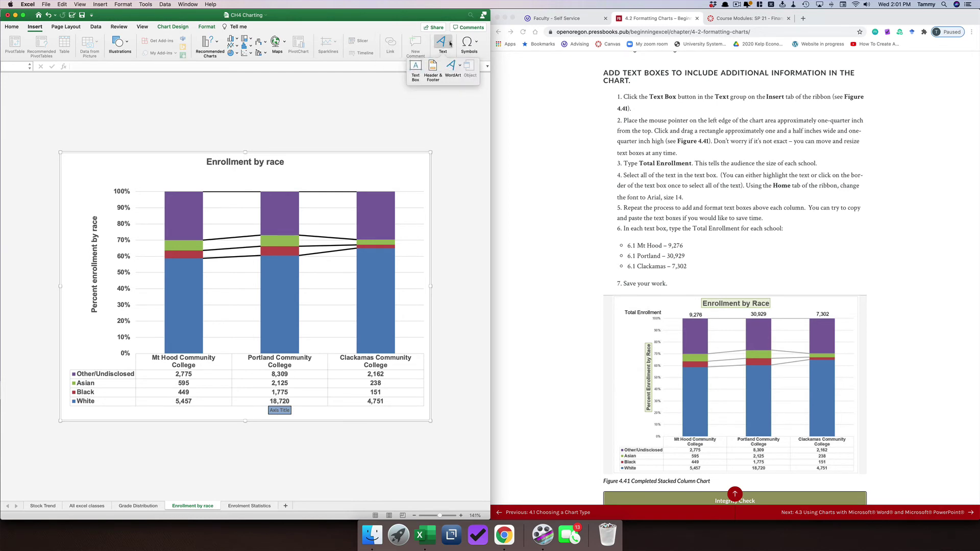
click(416, 67)
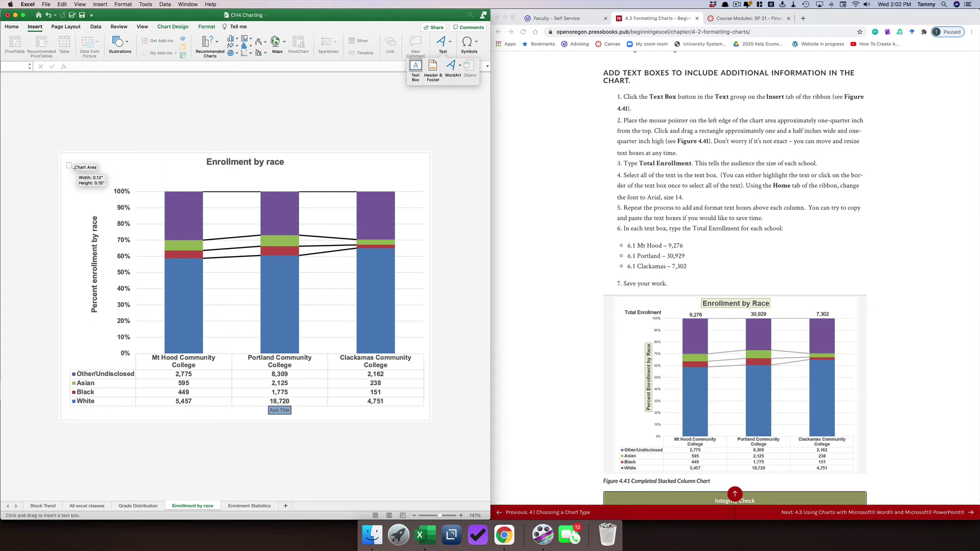
drag(67, 163, 121, 173)
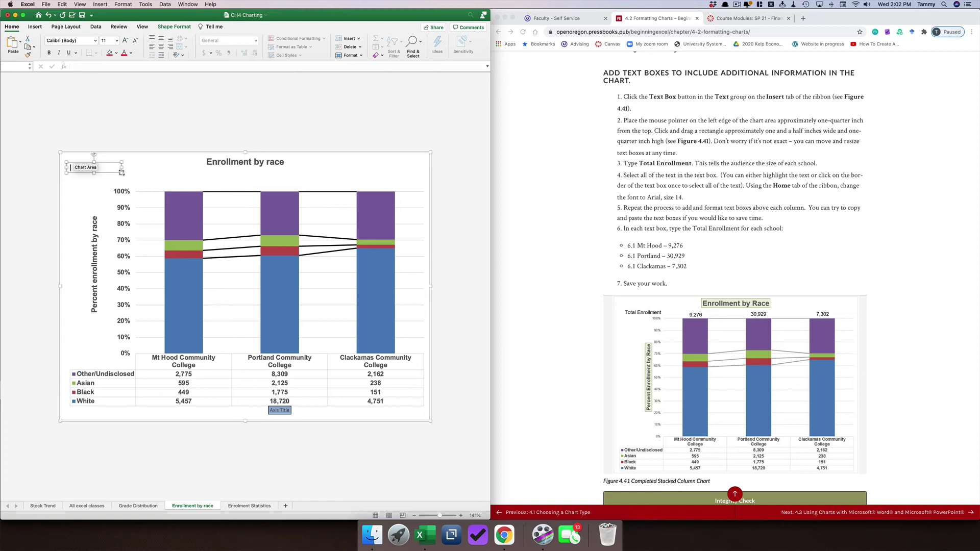
text(T)
text(ent)
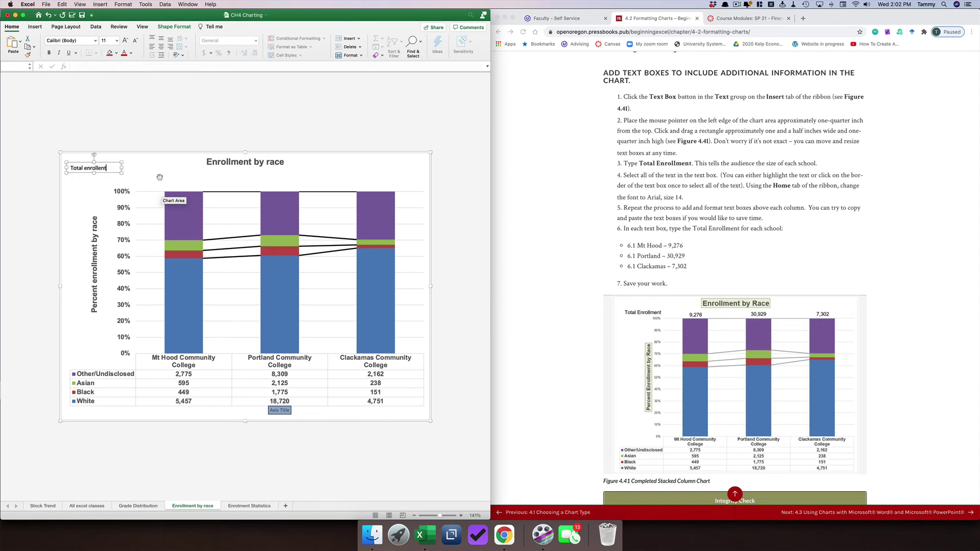
key(BackSpace)
key(BackSpace)
text(ment)
key(Return)
click(167, 177)
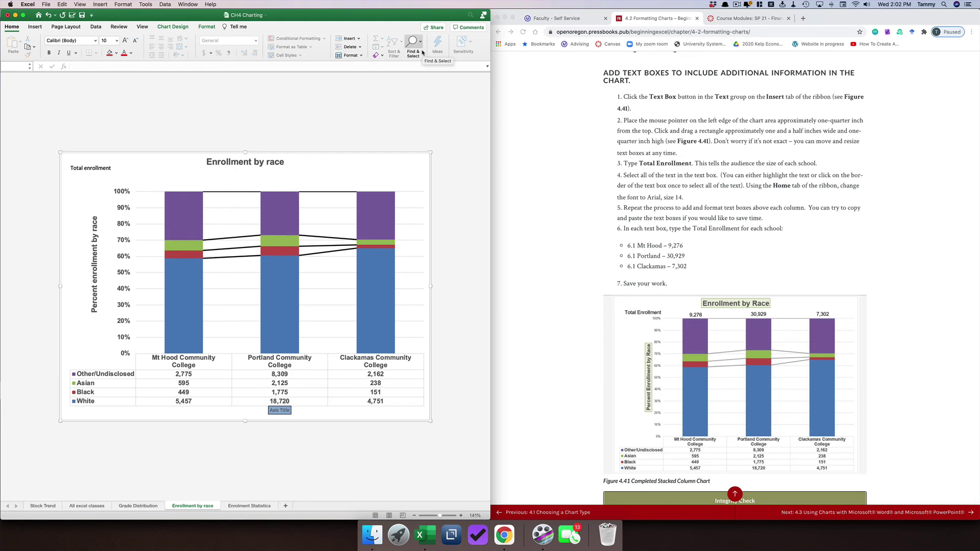
- Insert a text box reading 9,276 above the Mt Hood Community College column
click(31, 26)
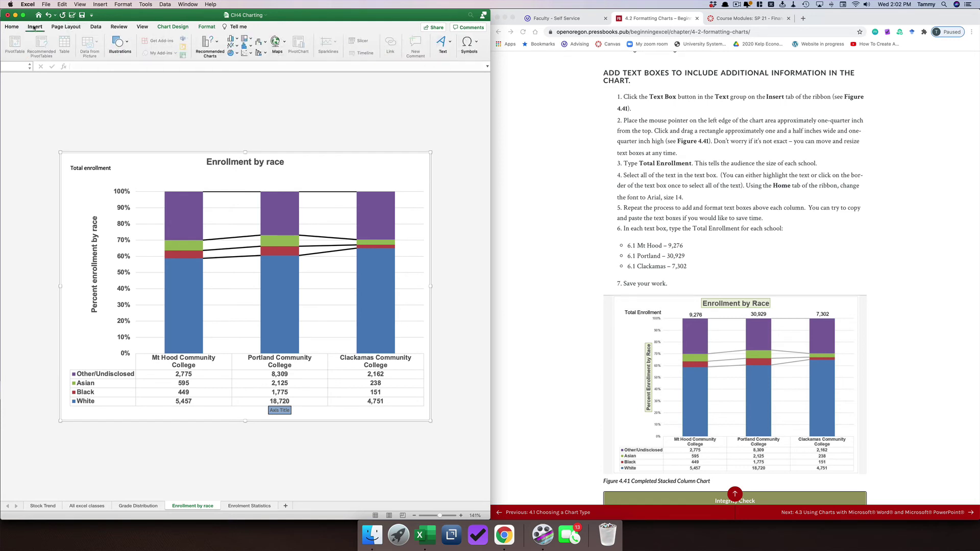
click(449, 45)
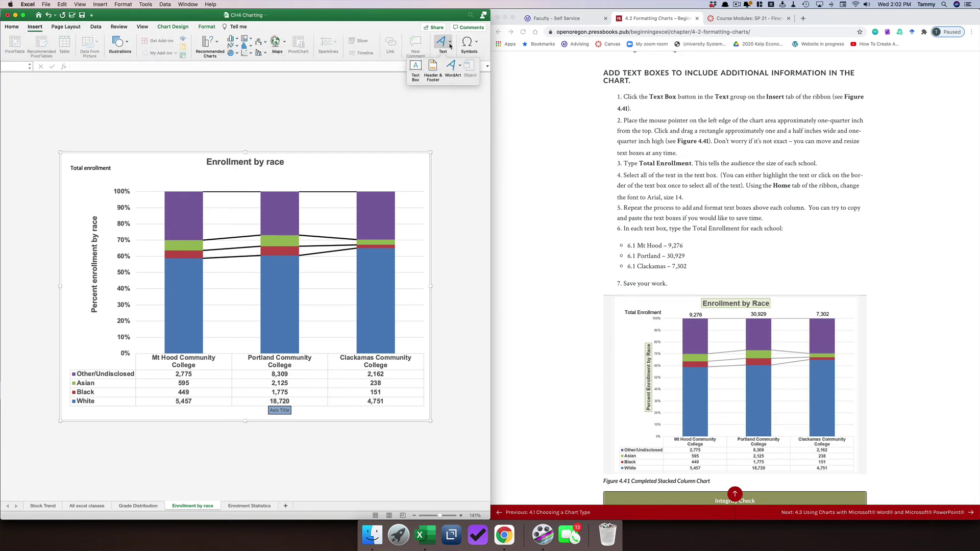
click(416, 70)
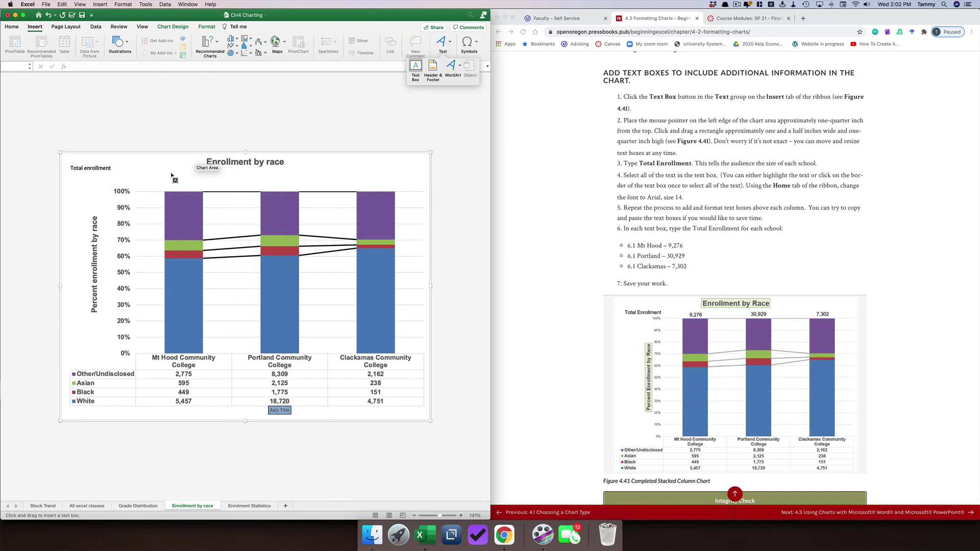
drag(171, 173, 197, 179)
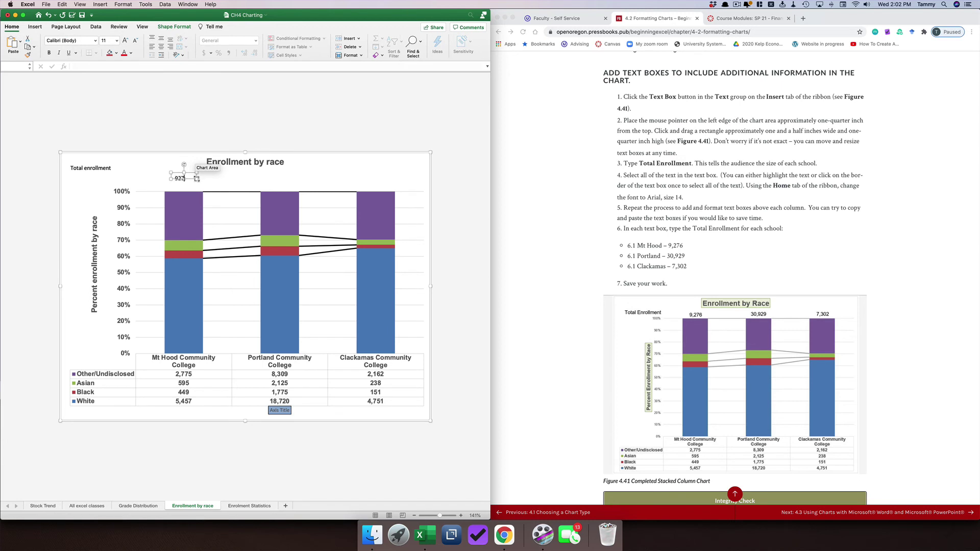
click(244, 187)
click(185, 179)
click(223, 178)
click(188, 180)
click(253, 179)
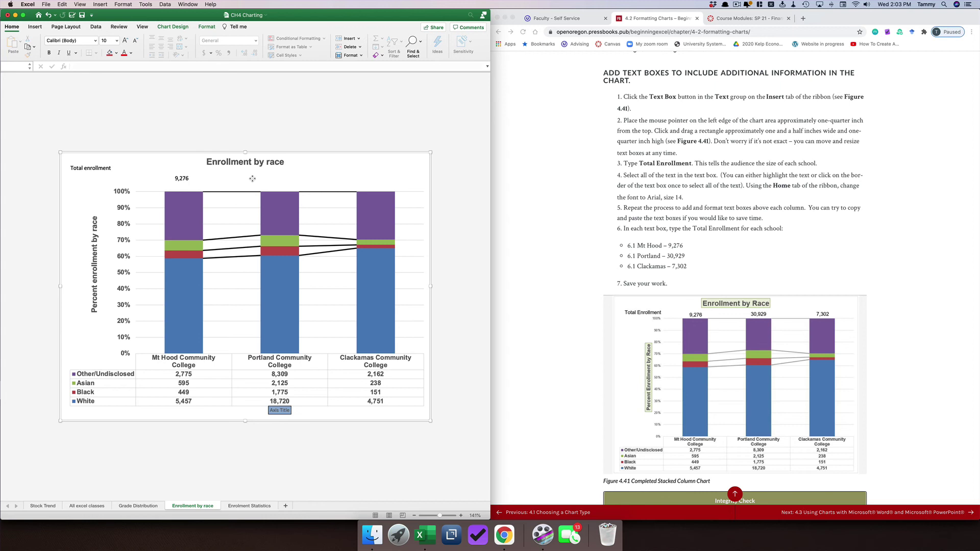
- Duplicate the 9,276 text box twice and place the copies above the Portland and Clackamas columns
click(182, 183)
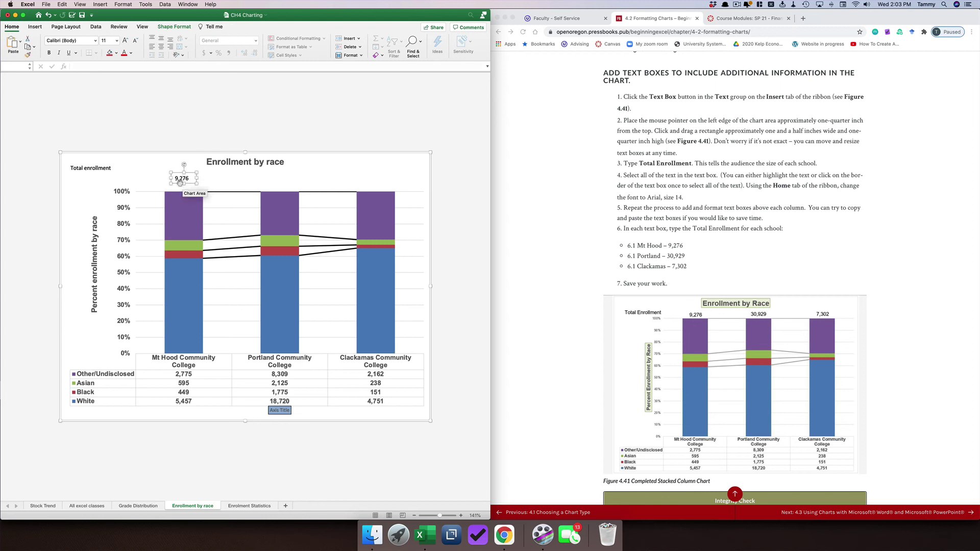
key(super+c)
key(super+v)
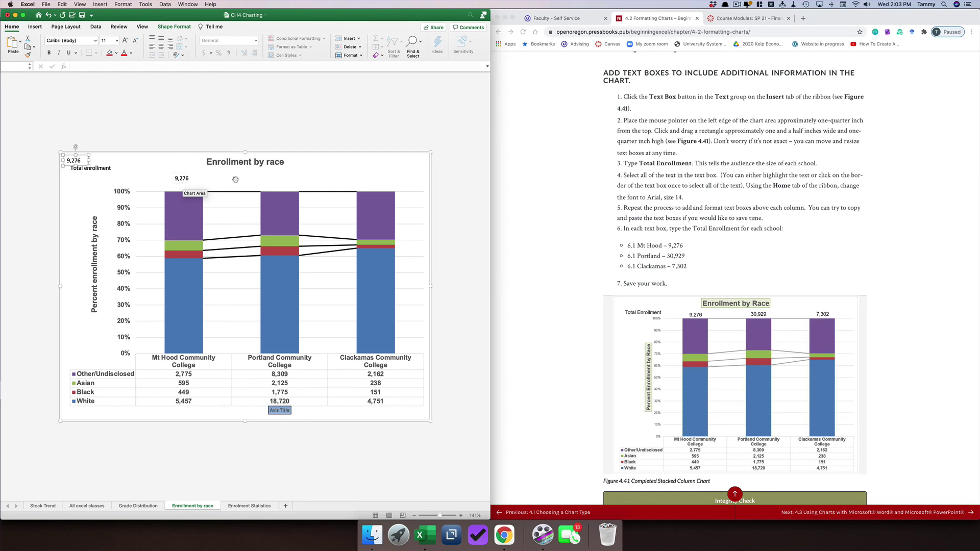
click(90, 161)
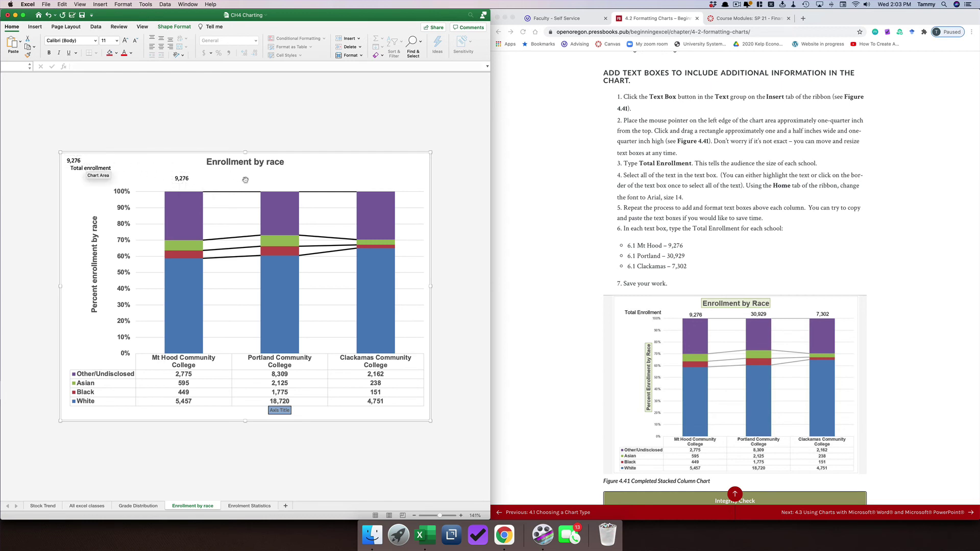
click(68, 161)
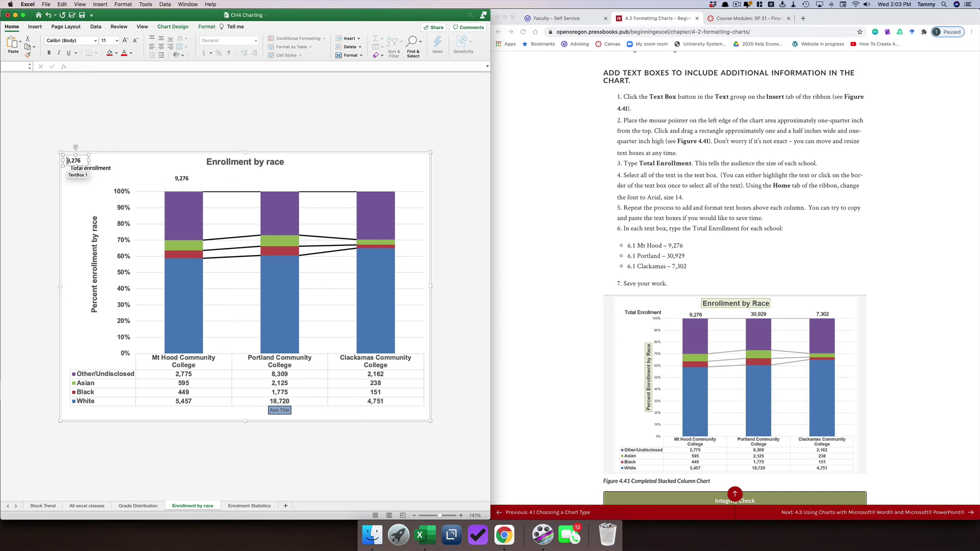
drag(68, 161, 271, 178)
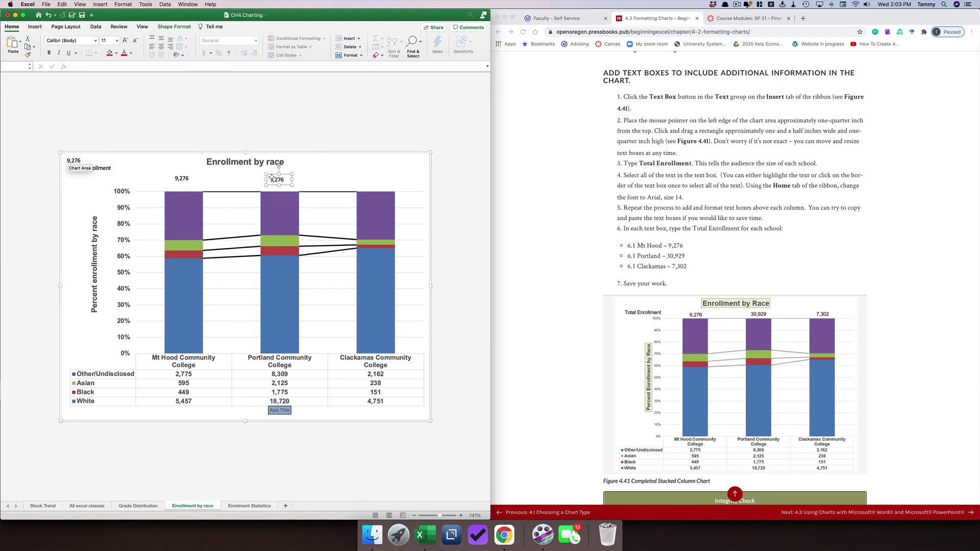
click(75, 160)
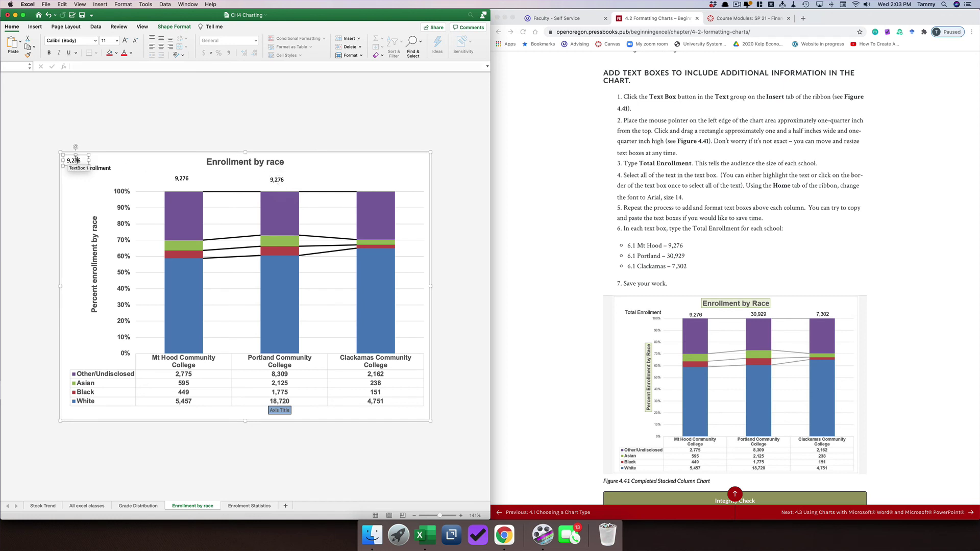
drag(75, 160, 374, 178)
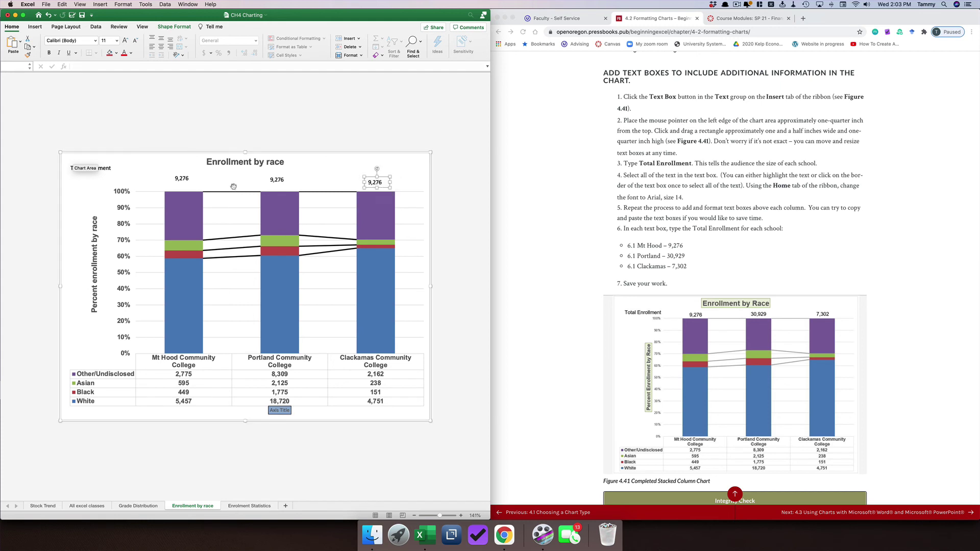
- Line up the Mt Hood and Portland text boxes with the Clackamas one, just above the columns
click(178, 176)
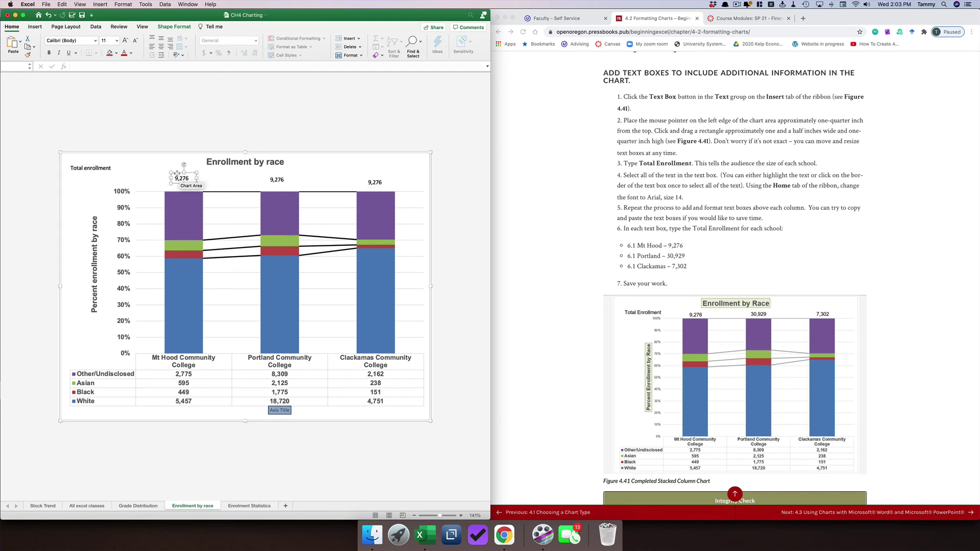
click(279, 179)
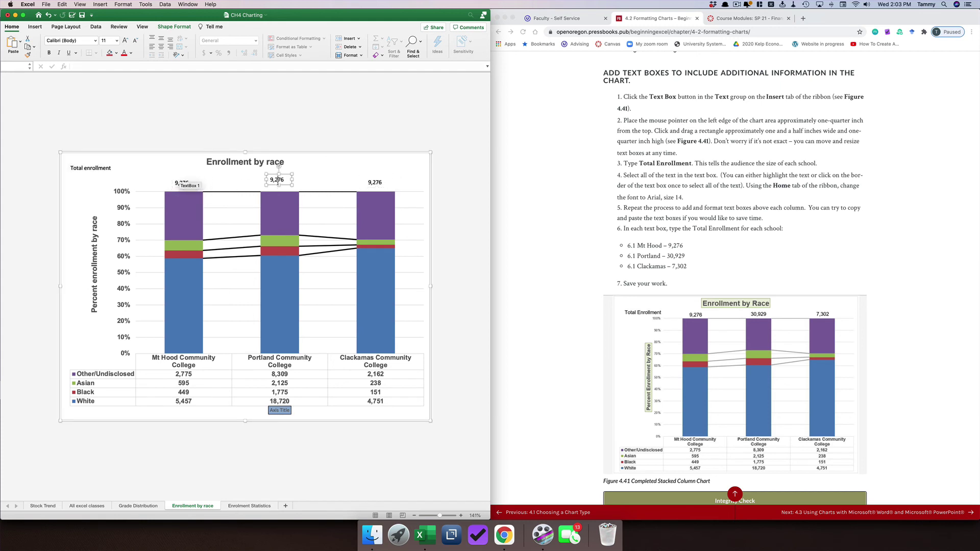
drag(273, 175, 272, 179)
click(276, 182)
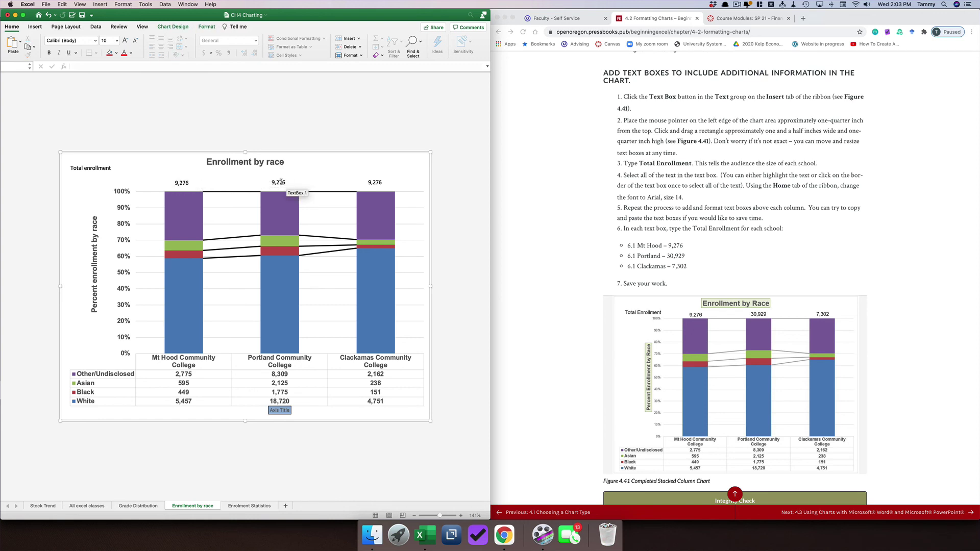
- Change the total above the Portland column to 30,929 and the one above the Clackamas column to 7,302
click(279, 183)
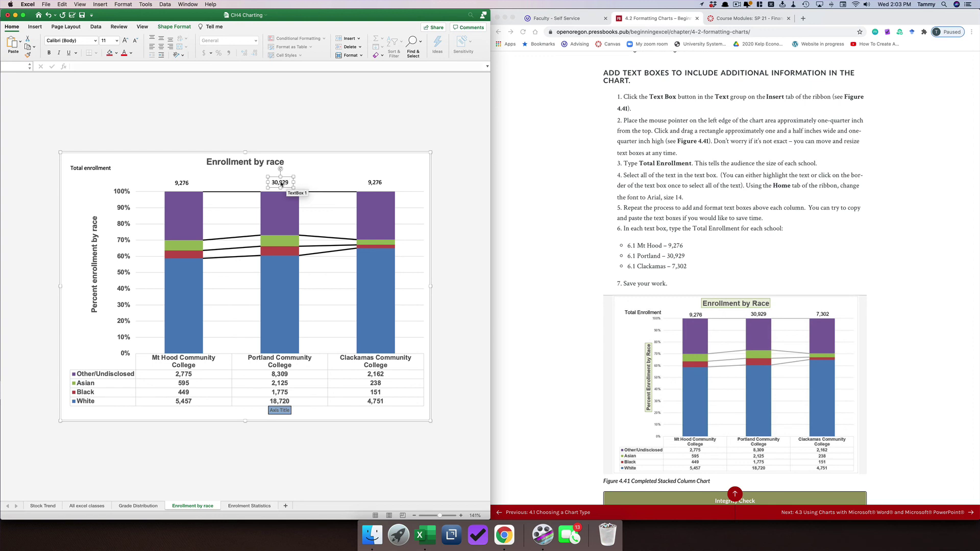
click(366, 183)
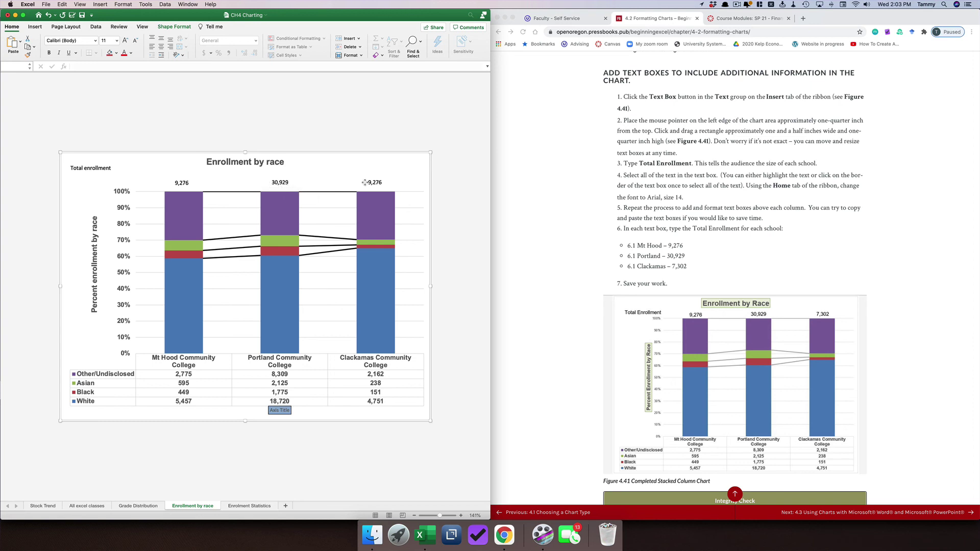
click(374, 183)
click(374, 182)
drag(382, 182, 371, 182)
text(7)
text(,302)
- Deselect the chart and save the workbook
click(549, 202)
scroll(531, 201, up, 1)
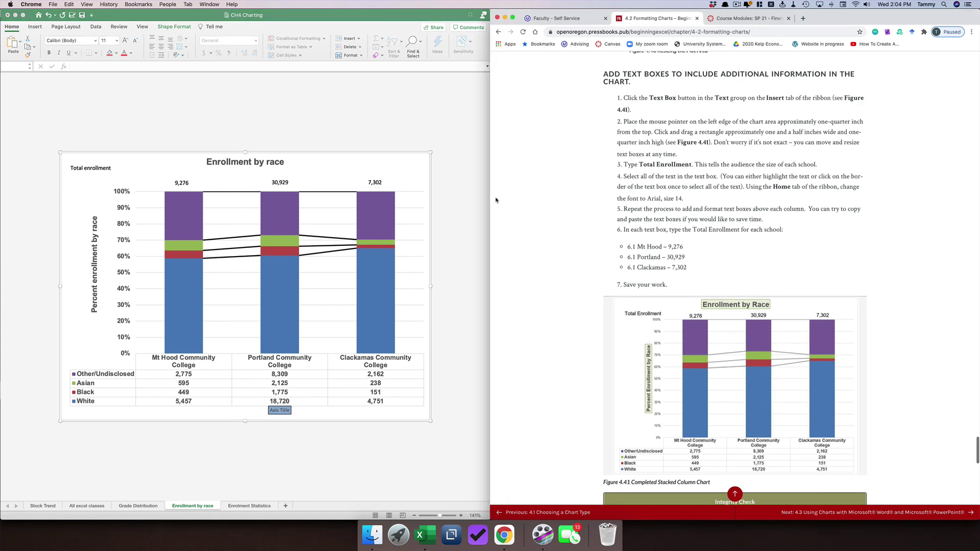
click(402, 169)
click(429, 98)
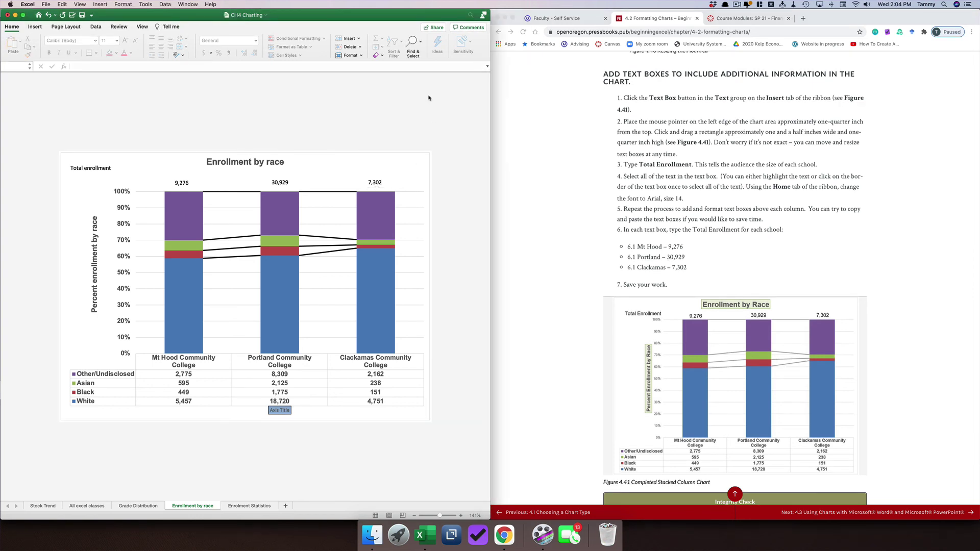
click(82, 15)
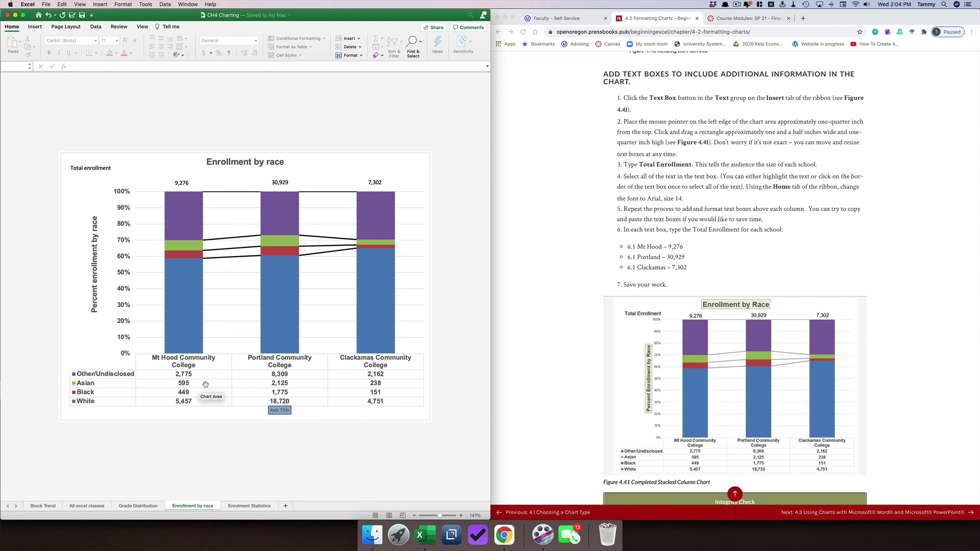
- Move the "Total enrollment" text box down beside the 9,276 label, level with the column totals
click(93, 167)
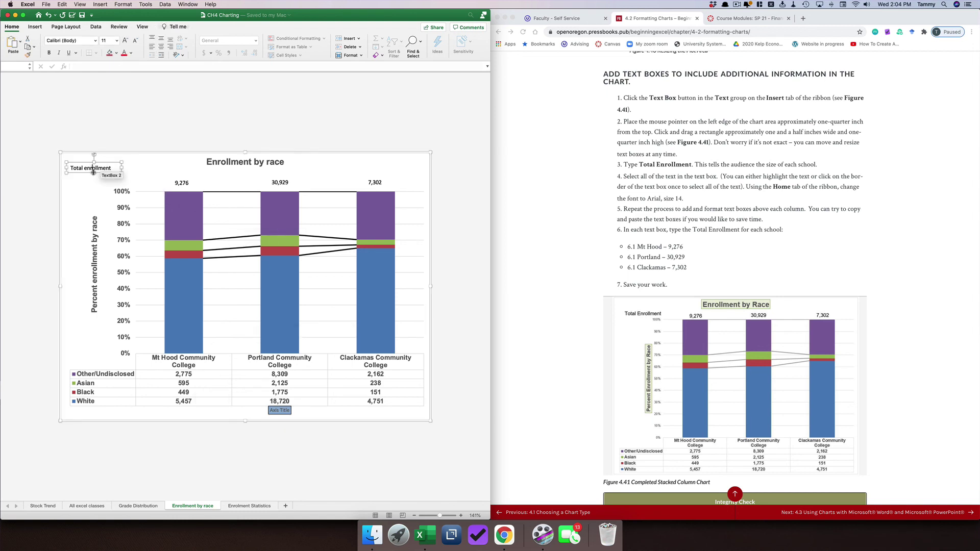
drag(100, 175, 144, 190)
click(216, 185)
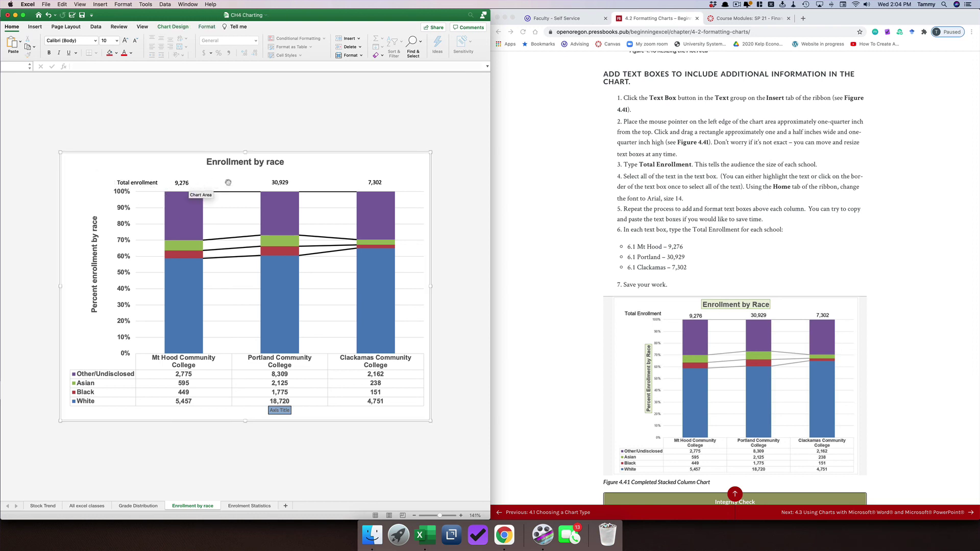